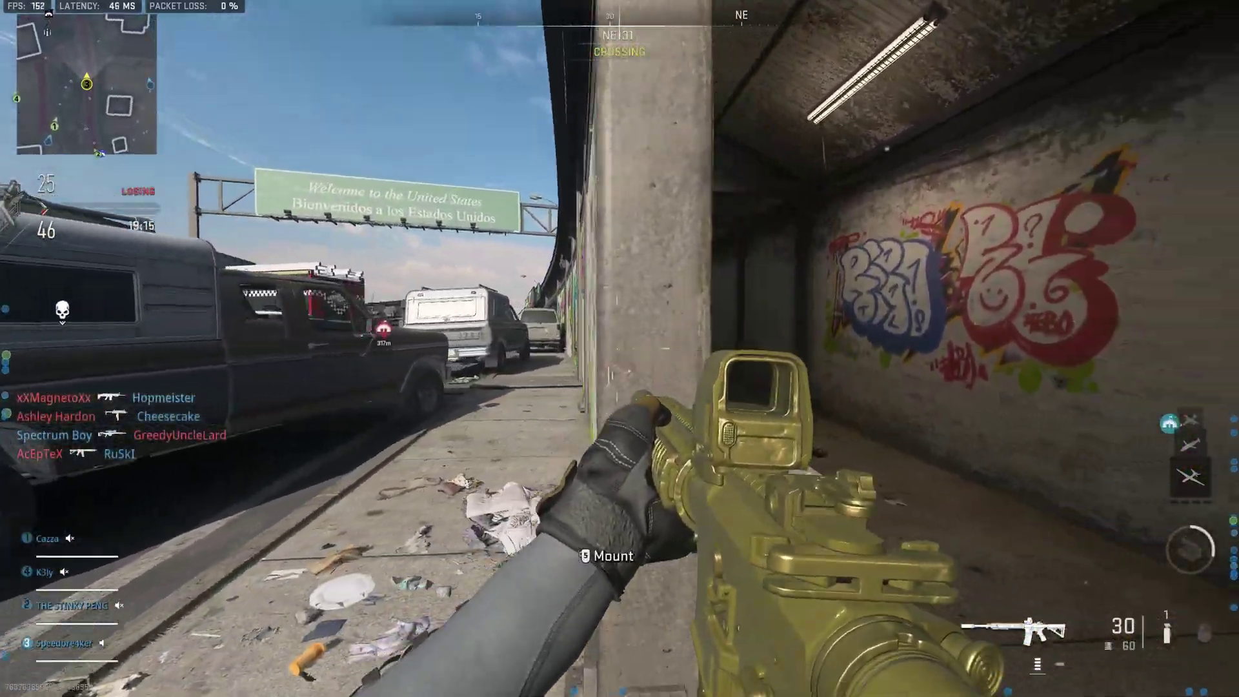
{"action": "right_click", "coordinate": [619, 348]}
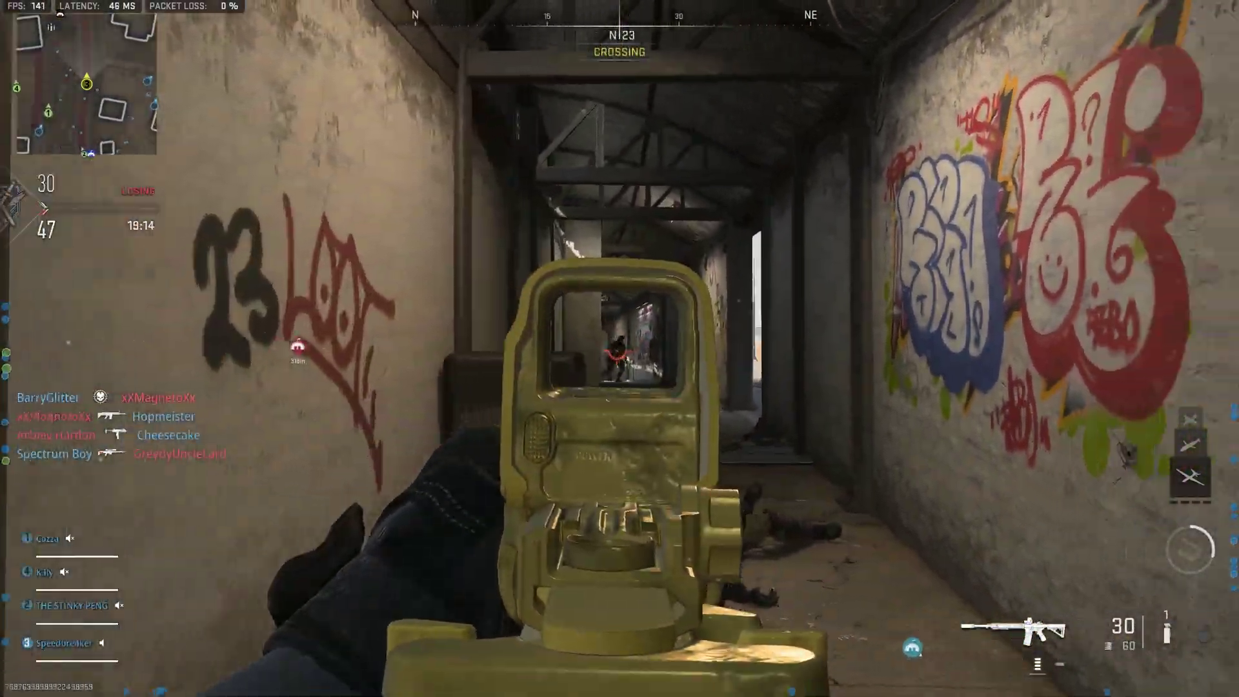
{"action": "left_click", "coordinate": [619, 349]}
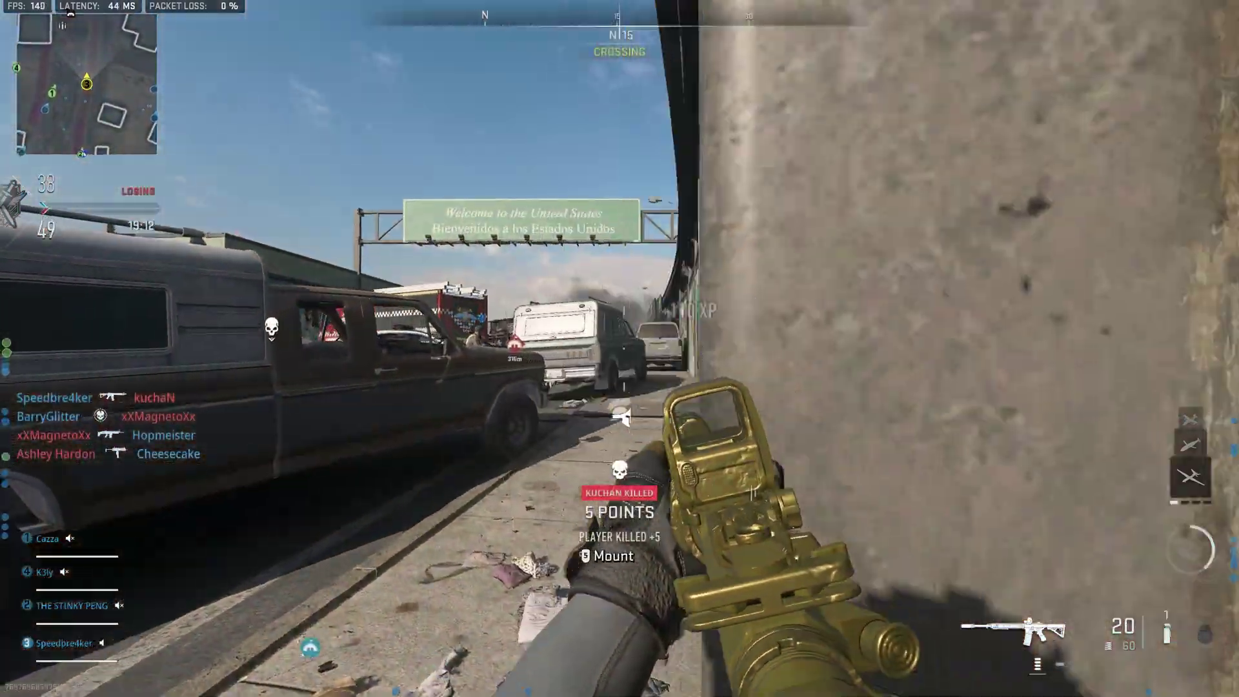
{"action": "right_click", "coordinate": [620, 348]}
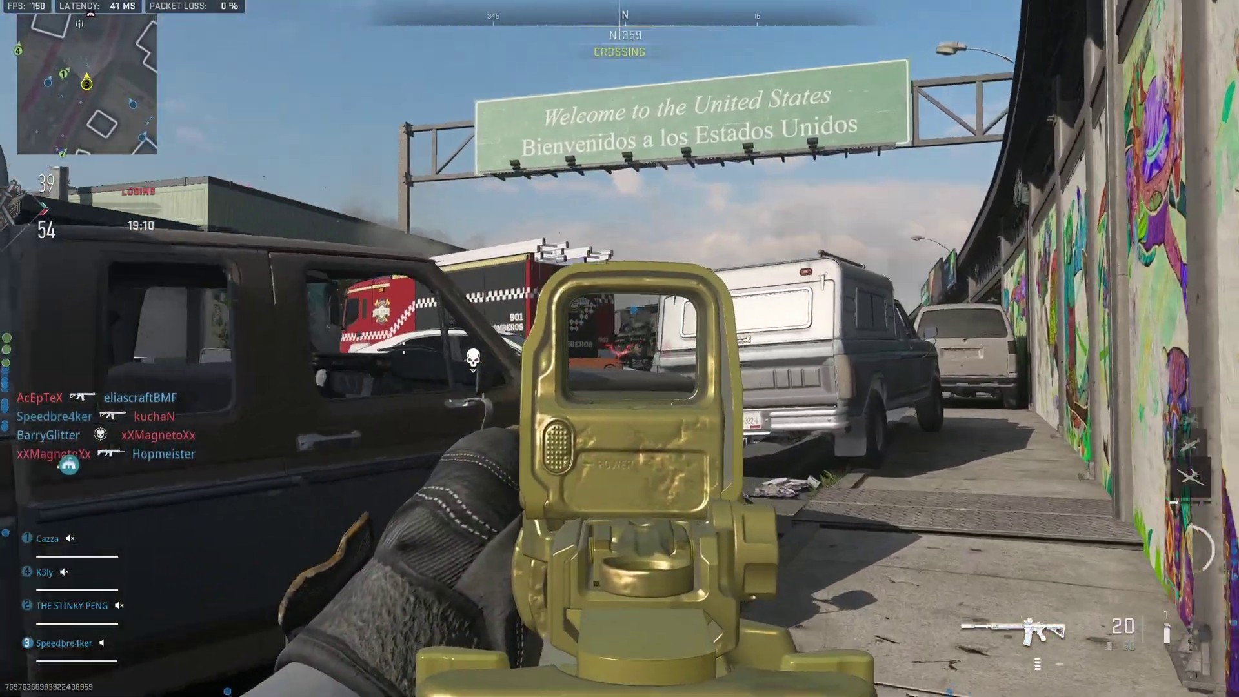
{"action": "key", "text": "w"}
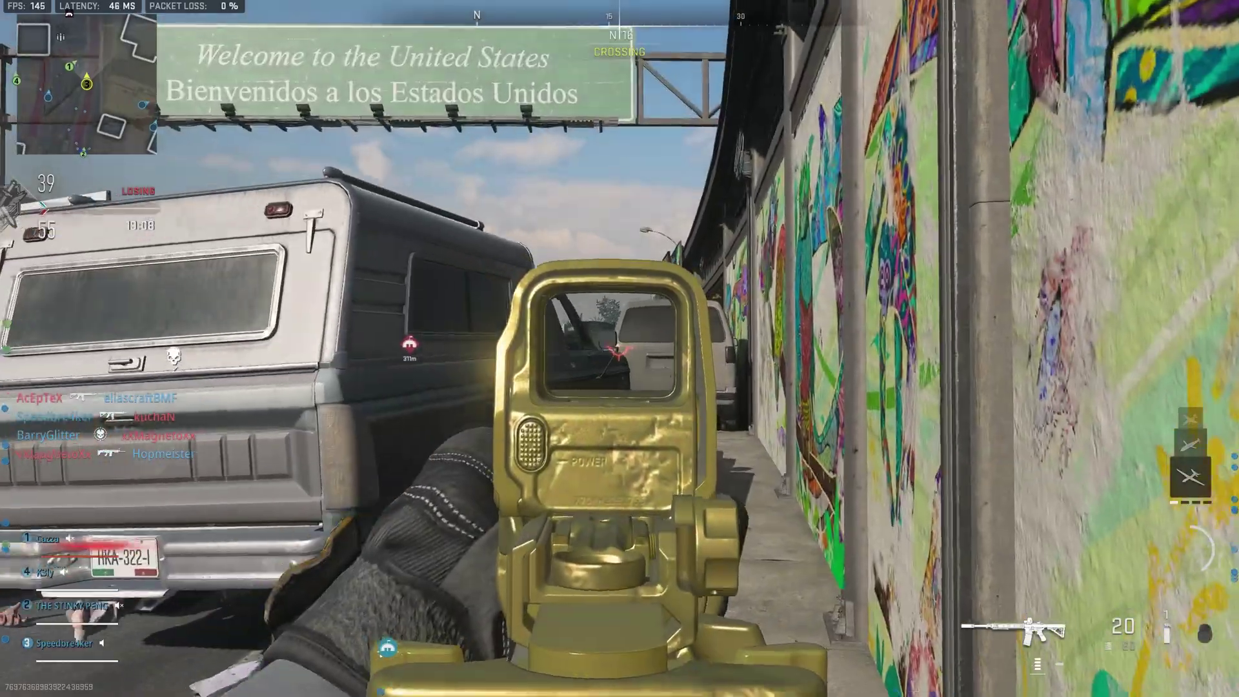
{"action": "key", "text": "w"}
{"action": "right_click", "coordinate": [619, 348]}
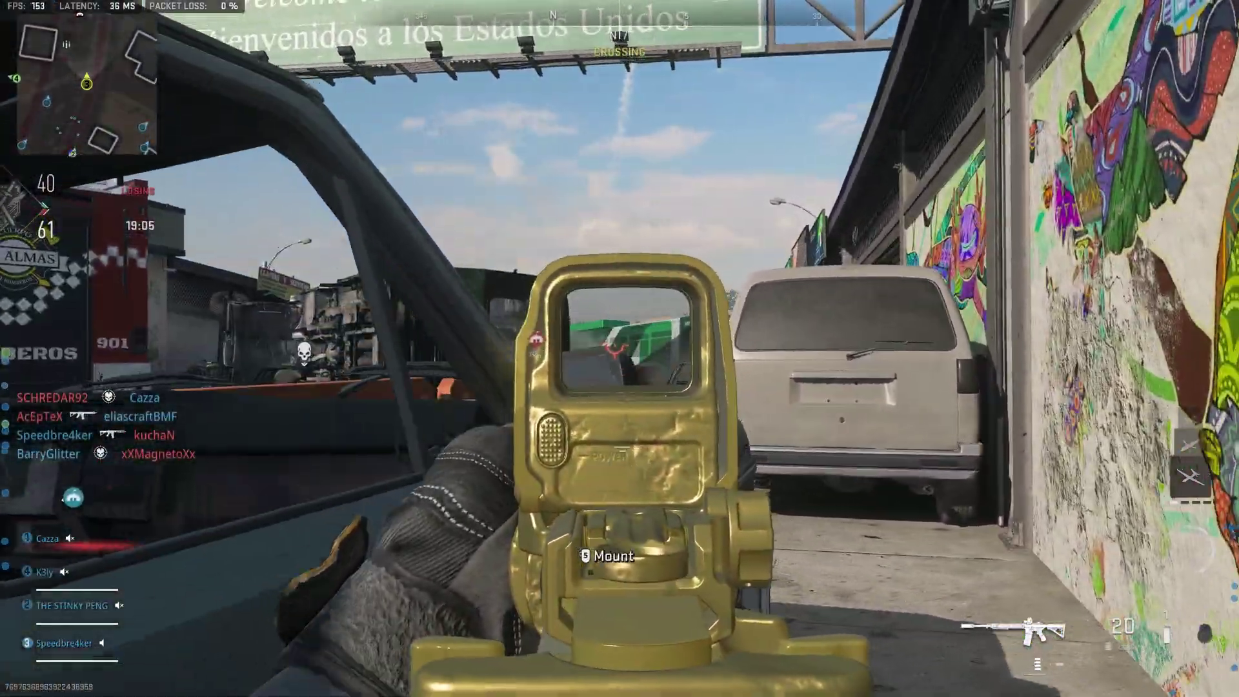
{"action": "left_click", "coordinate": [620, 348]}
{"action": "left_click", "coordinate": [620, 348]}
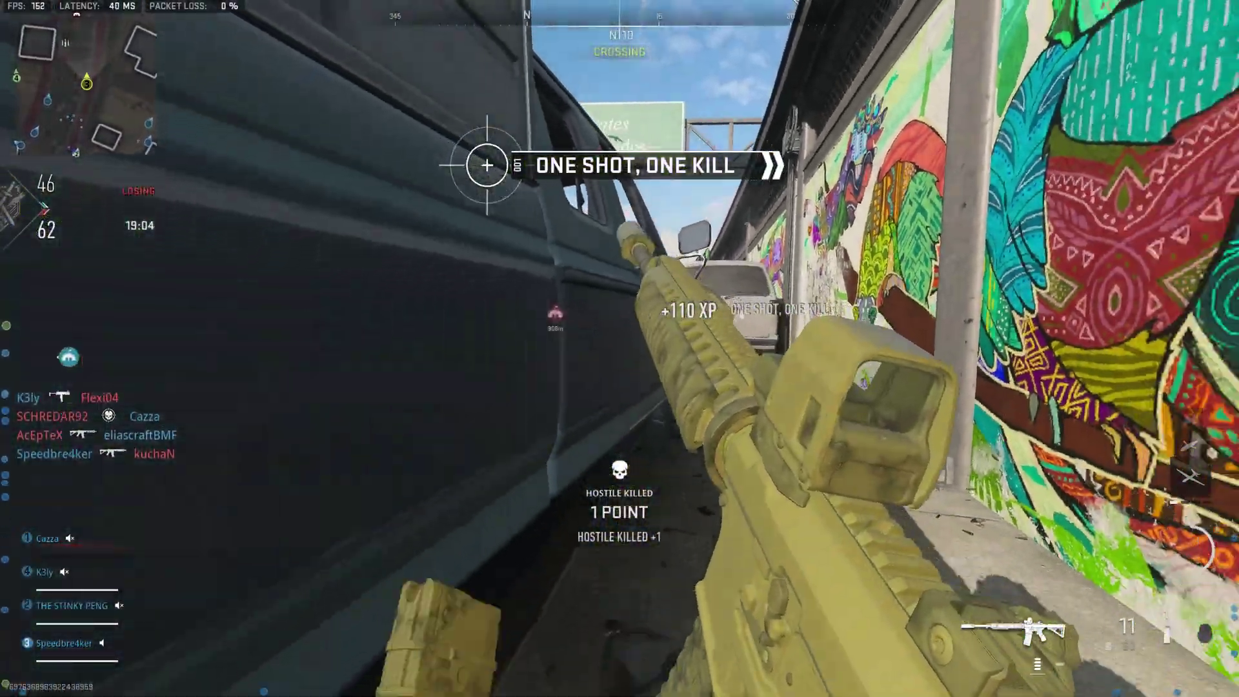
{"action": "key", "text": "w"}
{"action": "right_click", "coordinate": [619, 349]}
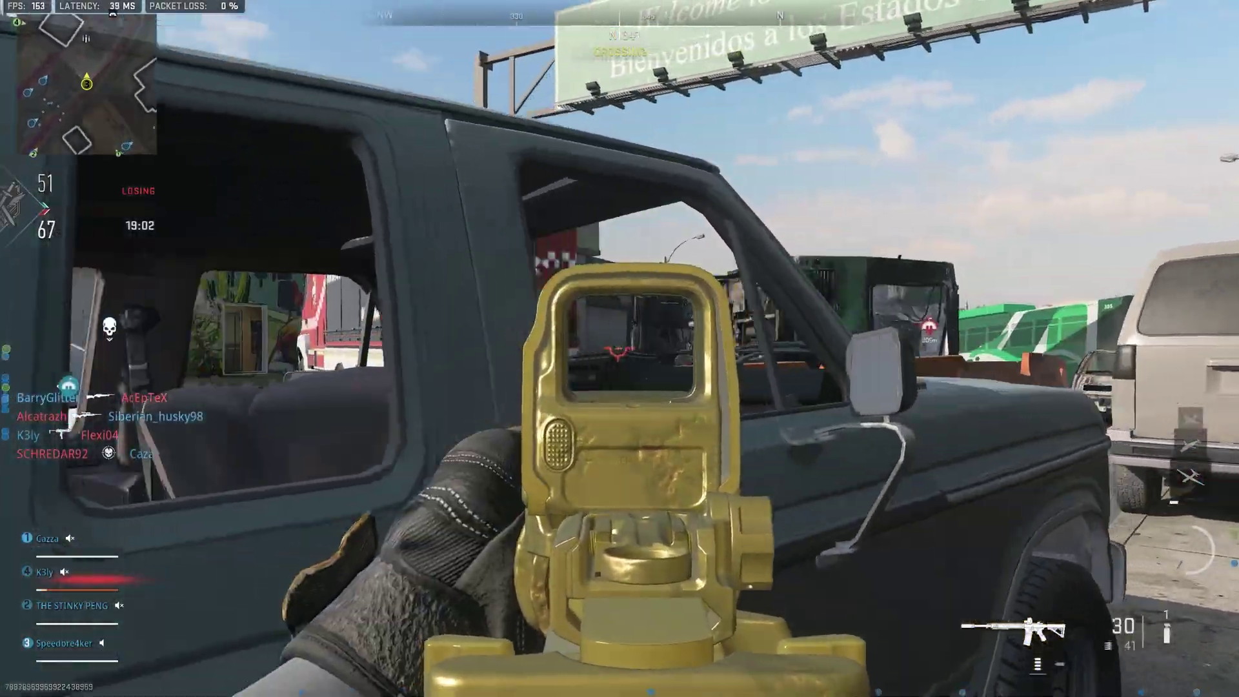
{"action": "left_click", "coordinate": [620, 348]}
{"action": "left_click", "coordinate": [619, 349]}
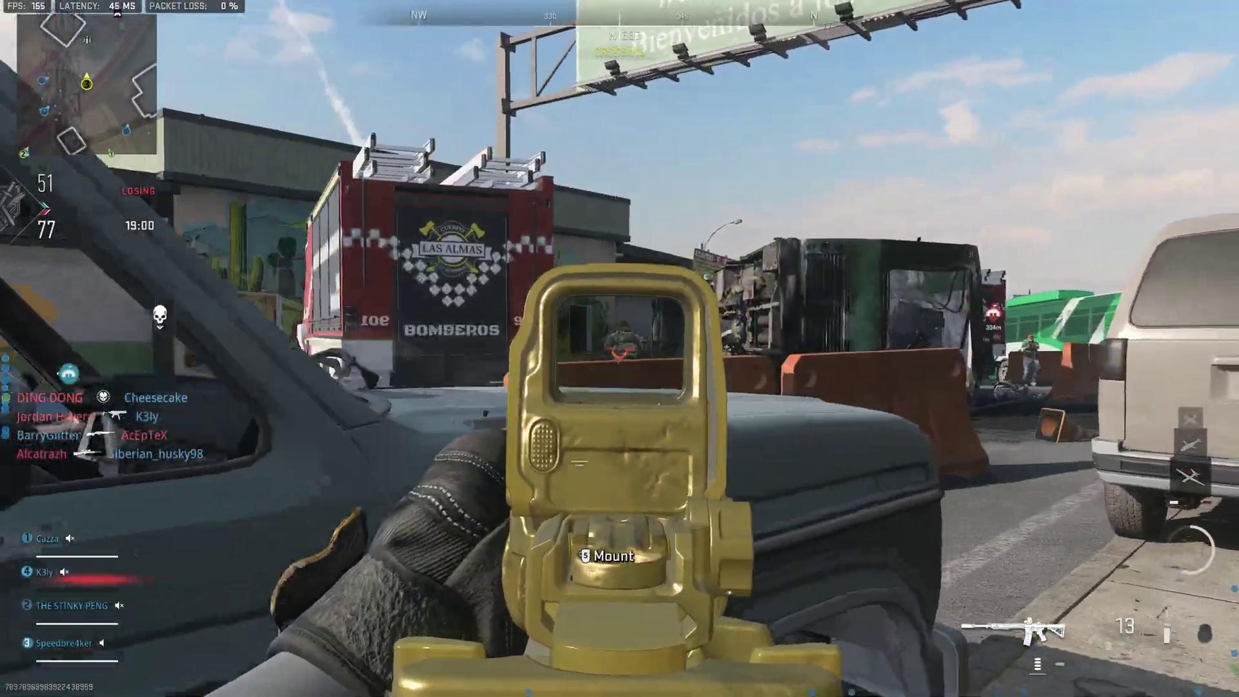
{"action": "left_click", "coordinate": [620, 348]}
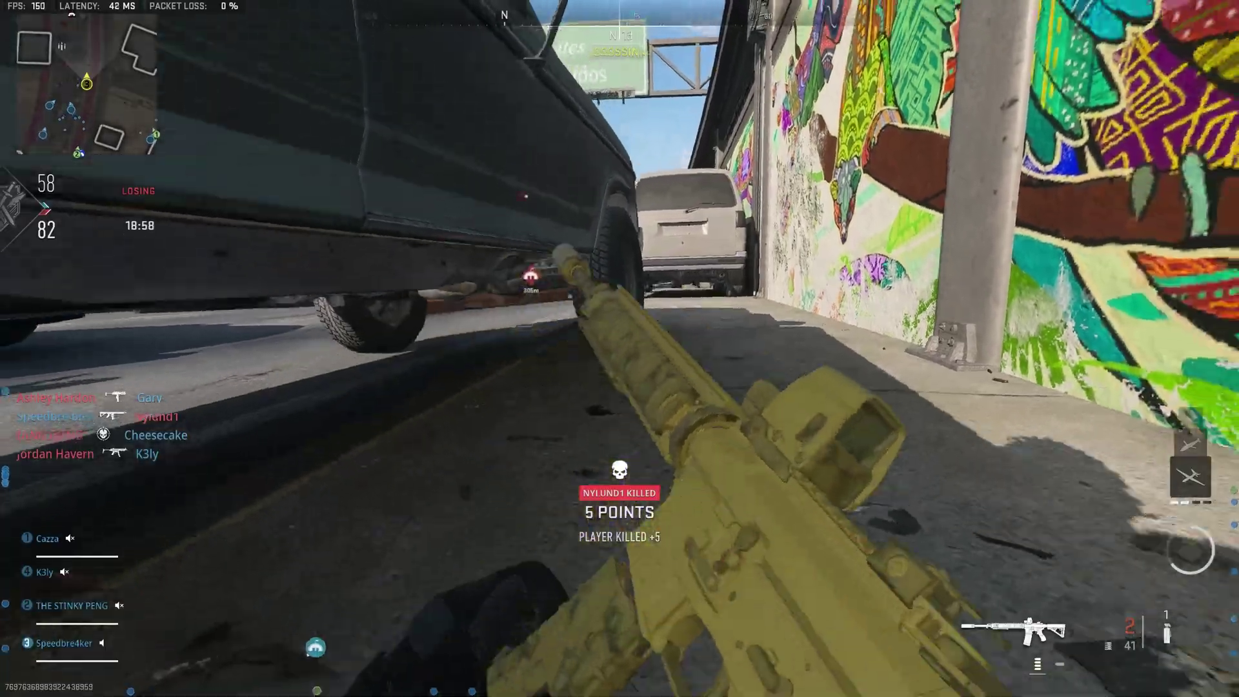
{"action": "key", "text": "w"}
{"action": "left_click", "coordinate": [619, 348]}
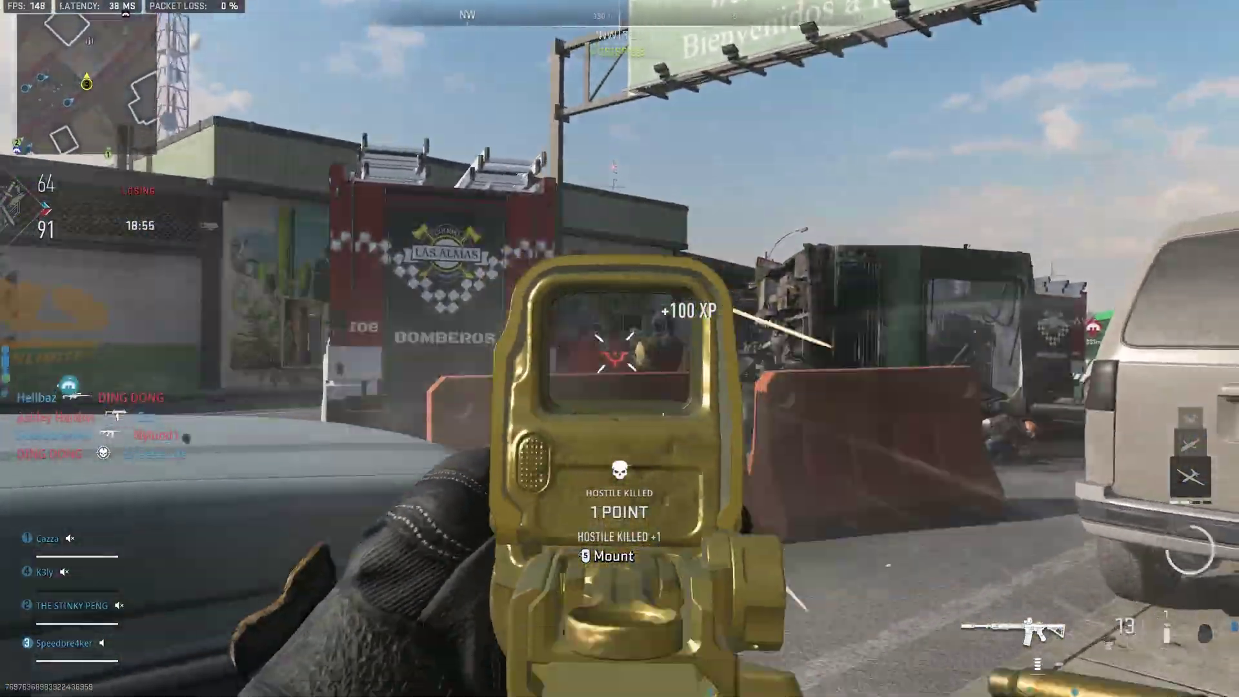
{"action": "left_click", "coordinate": [620, 348]}
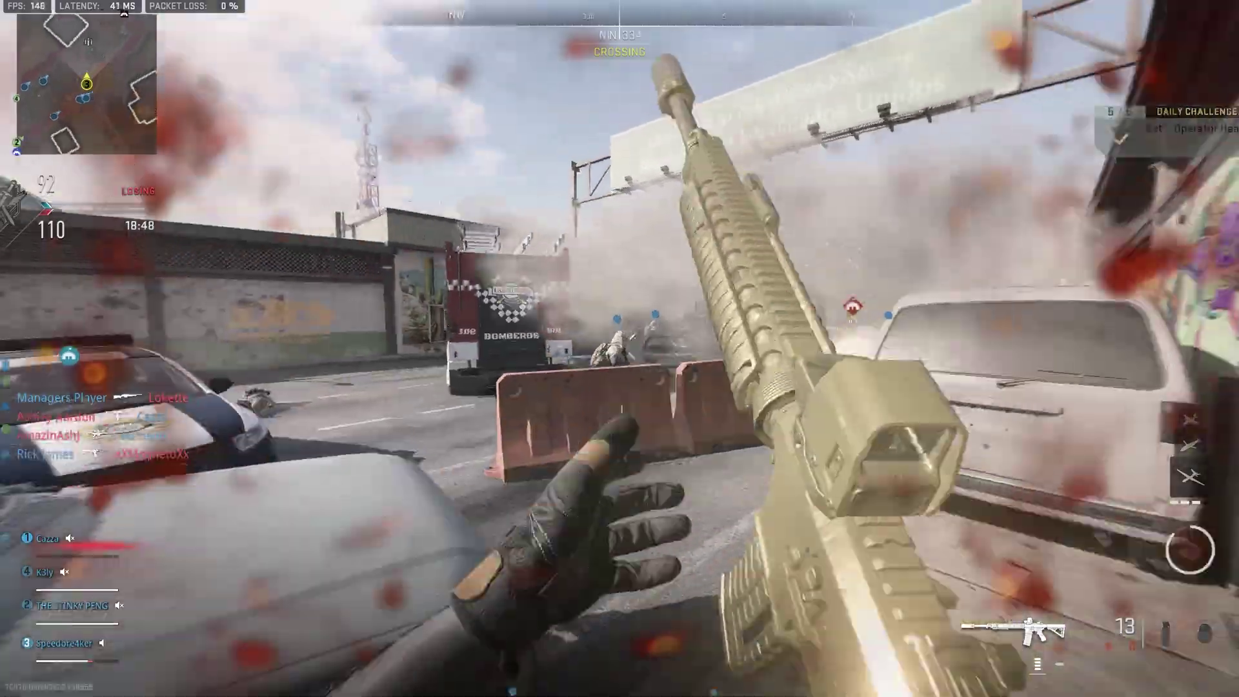
{"action": "right_click", "coordinate": [619, 349]}
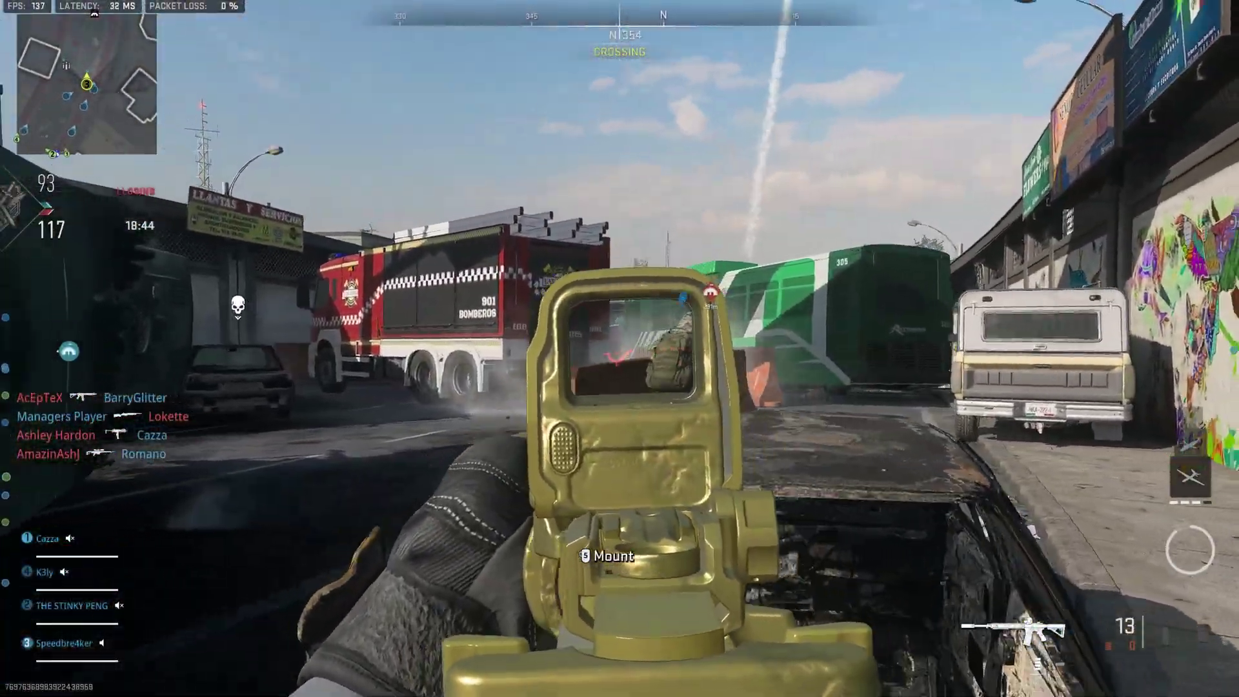
{"action": "key", "text": "a"}
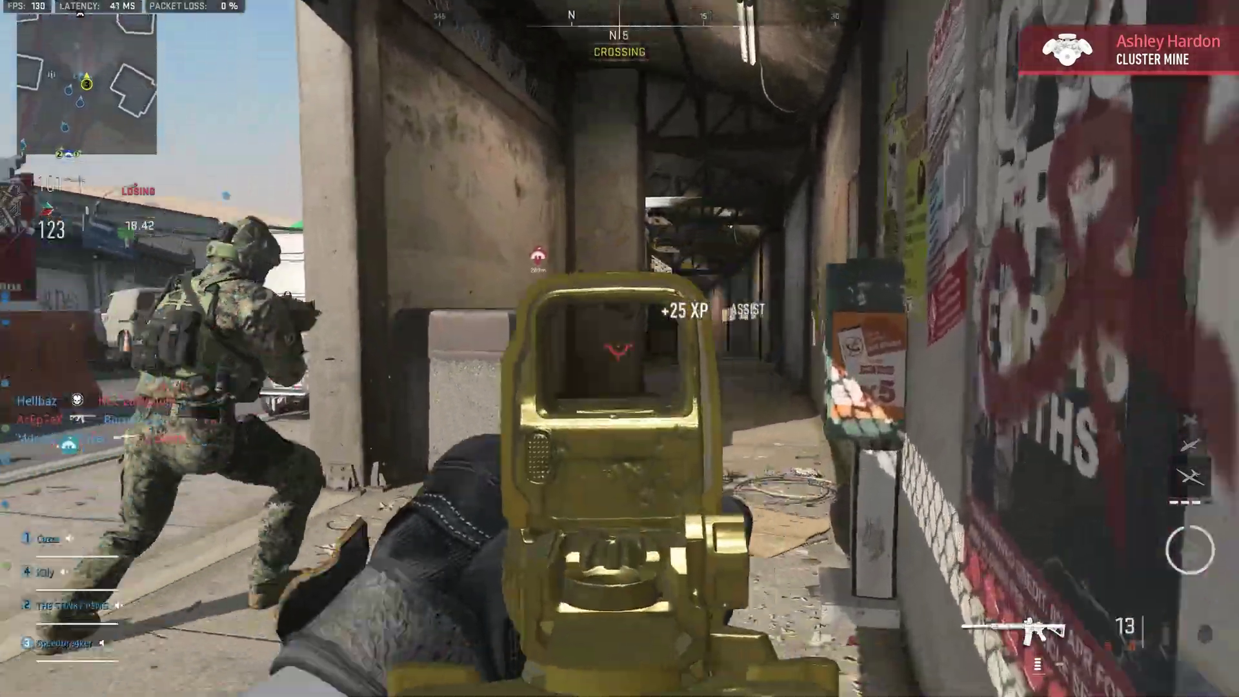
{"action": "key", "text": "shift+w"}
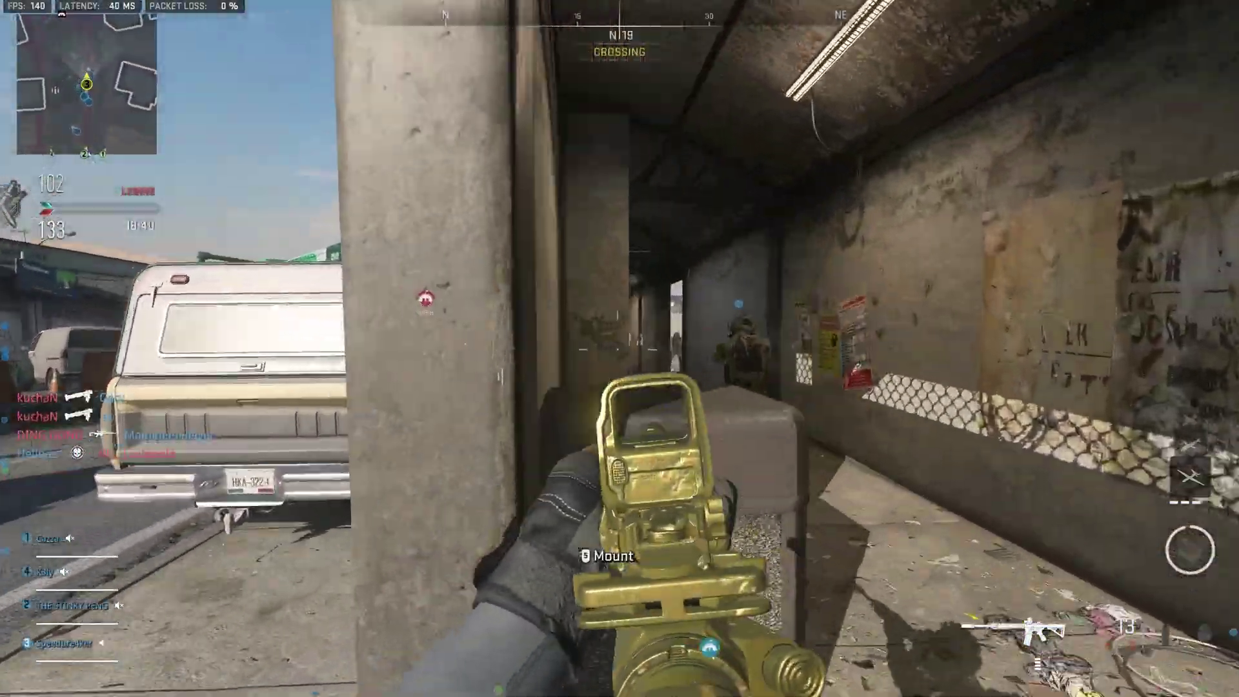
{"action": "key", "text": "d"}
{"action": "left_click", "coordinate": [619, 348]}
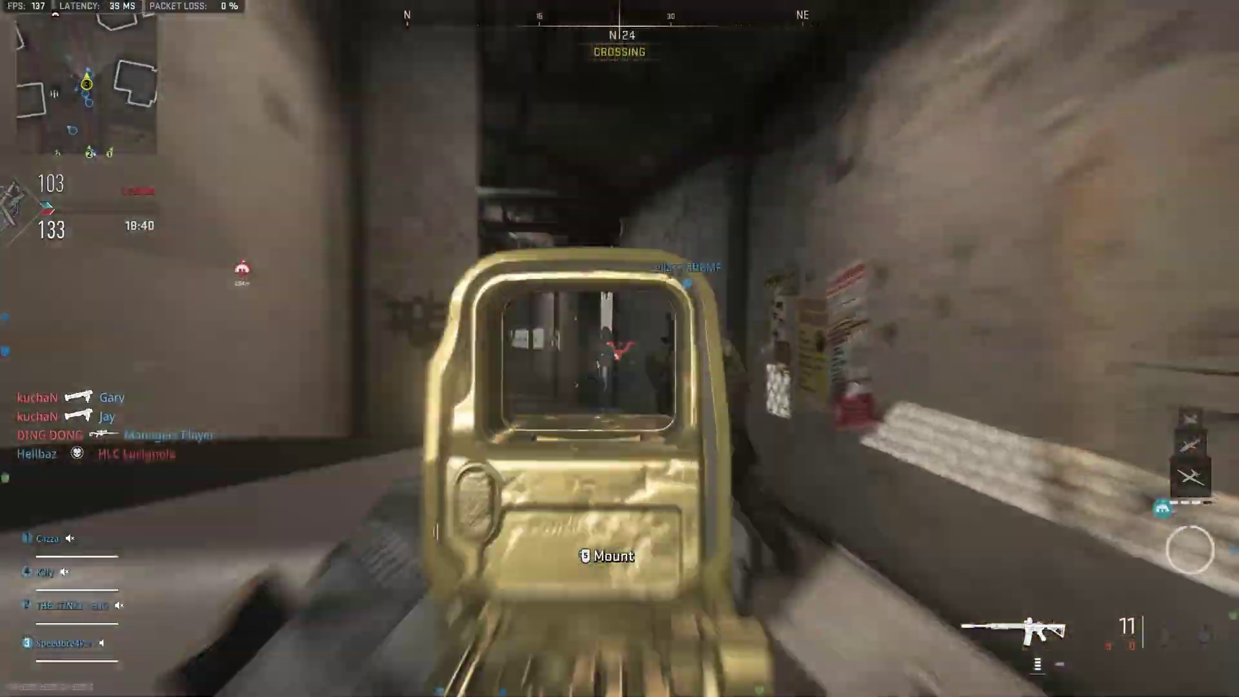
{"action": "key", "text": "a"}
{"action": "key", "text": "2"}
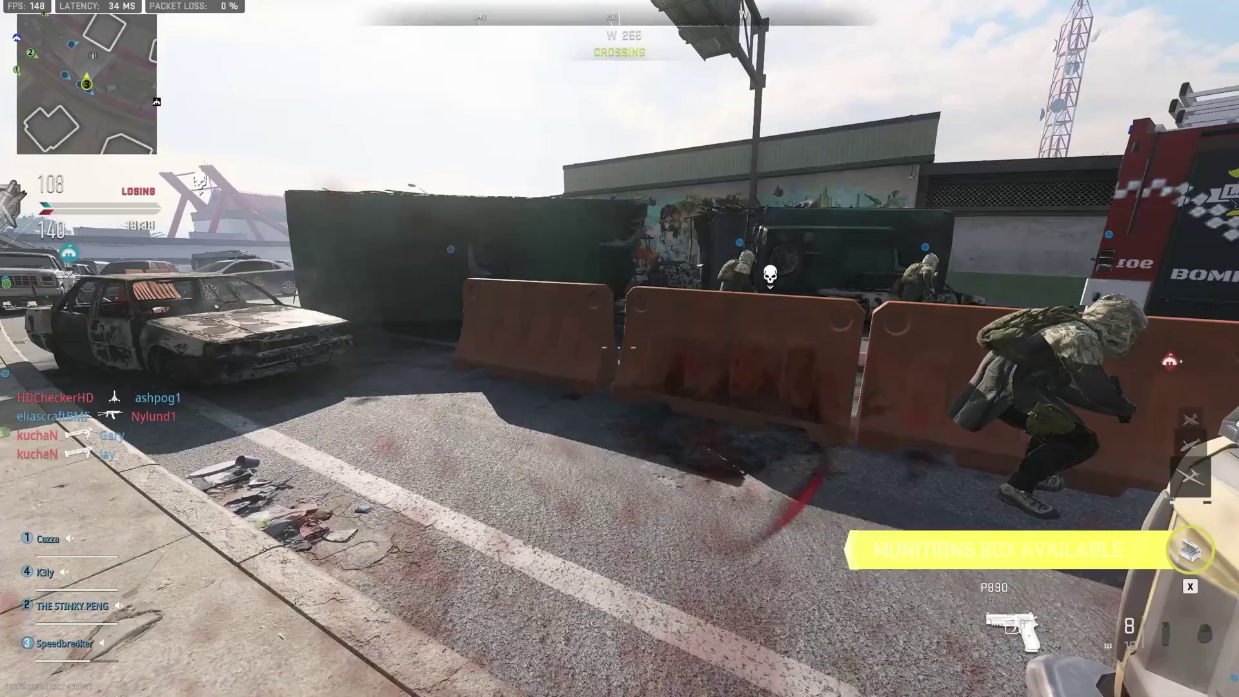
{"action": "key", "text": "x"}
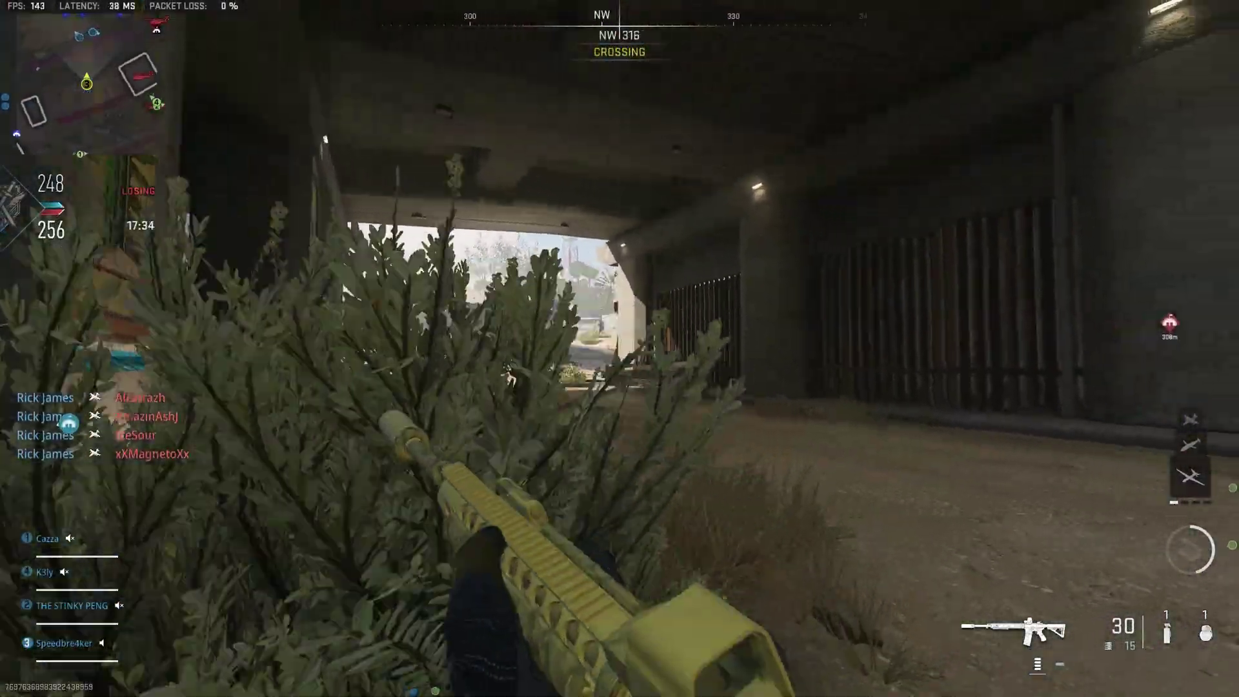
{"action": "key", "text": "shift+w"}
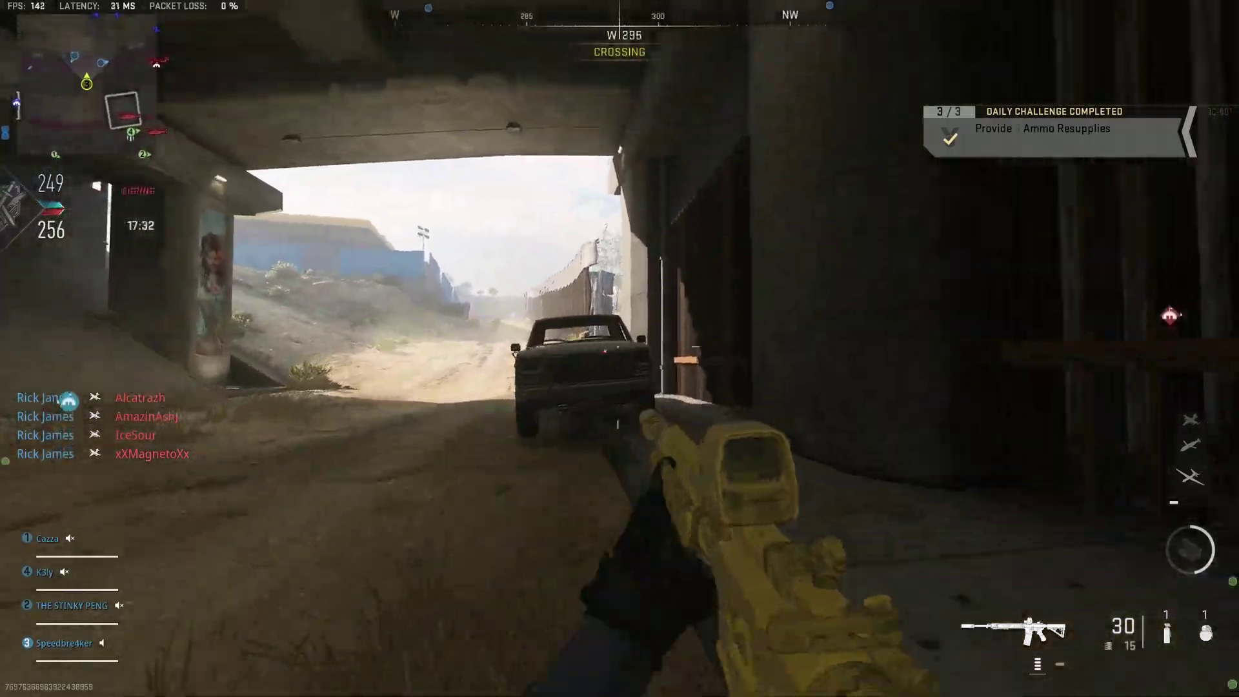
{"action": "key", "text": "shift+w"}
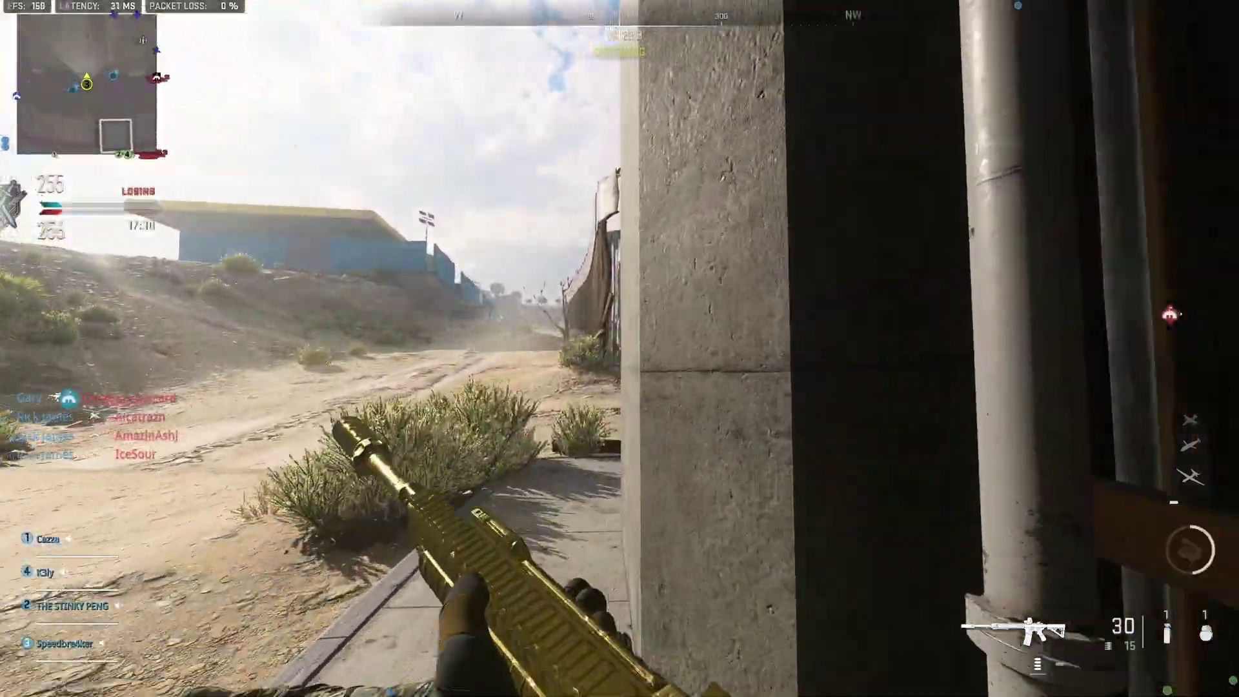
{"action": "key", "text": "w"}
{"action": "right_click", "coordinate": [619, 348]}
{"action": "key", "text": "shift+w"}
{"action": "right_click", "coordinate": [619, 348]}
{"action": "left_click", "coordinate": [620, 349]}
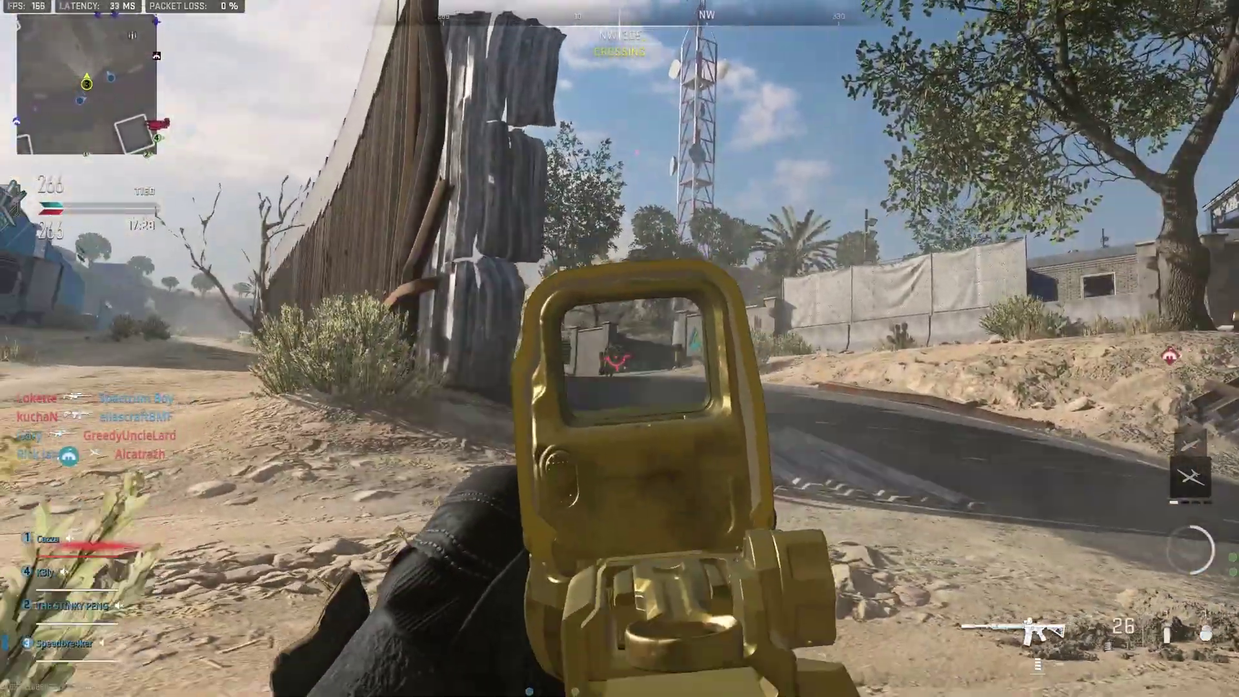
{"action": "key", "text": "s"}
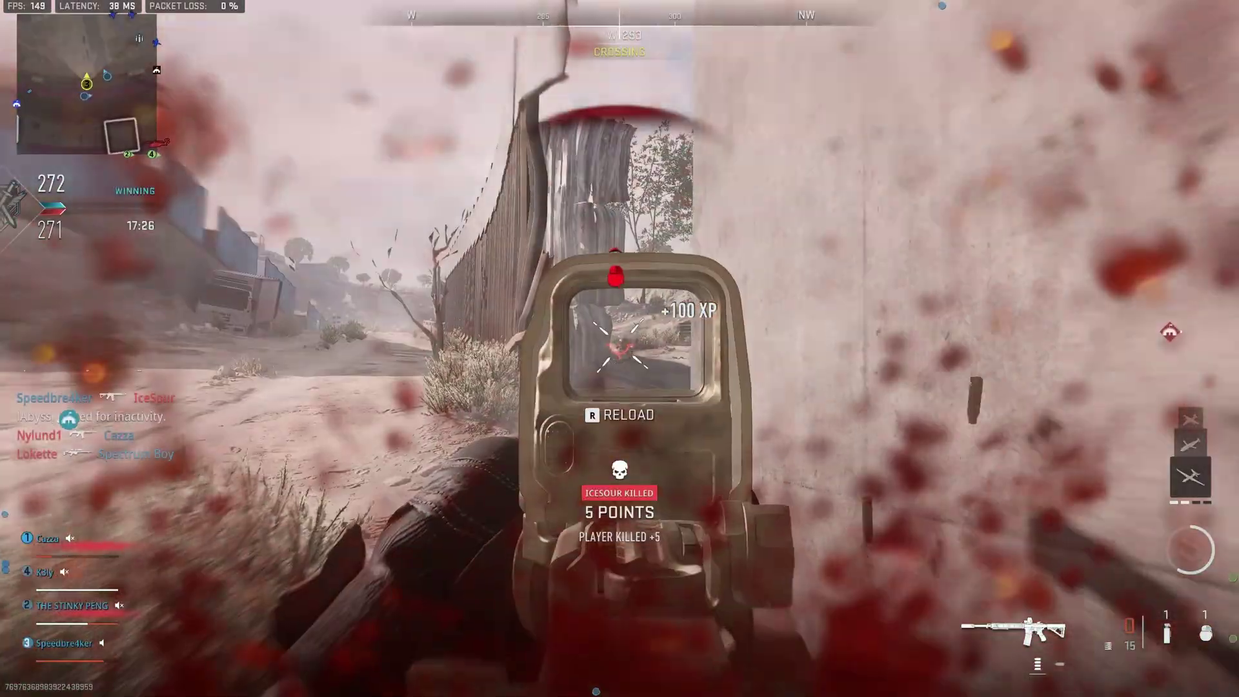
{"action": "key", "text": "r"}
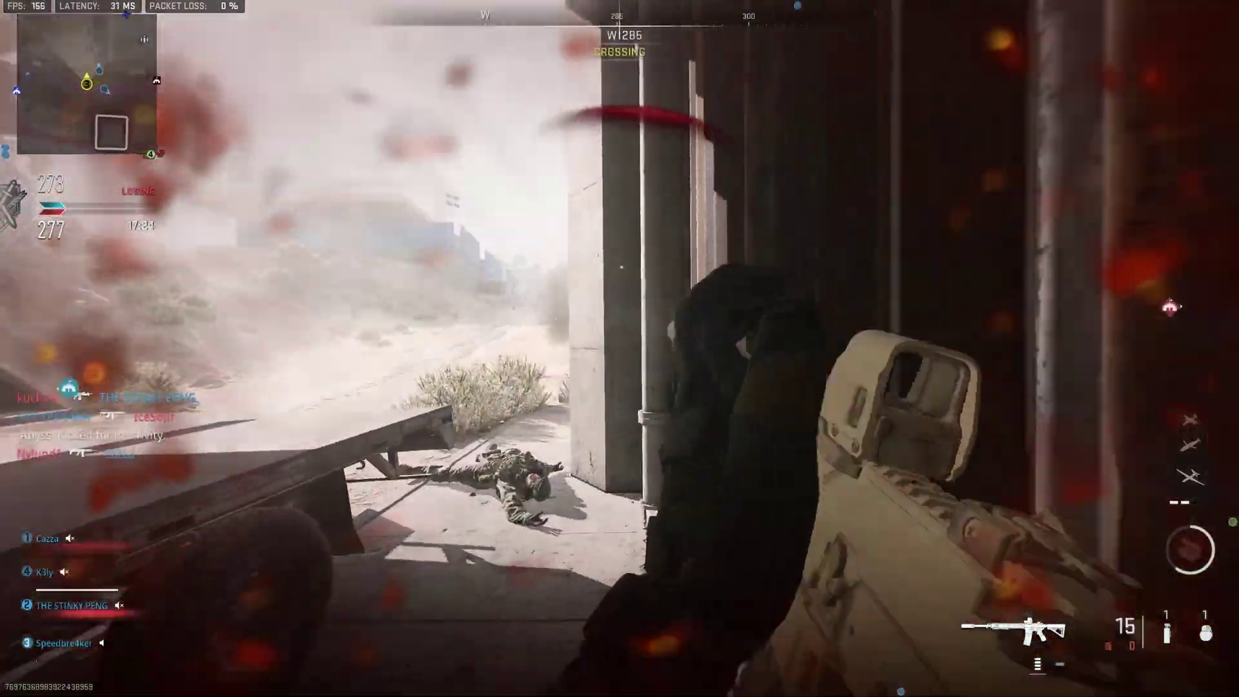
{"action": "key", "text": "s"}
{"action": "right_click", "coordinate": [619, 348]}
{"action": "key", "text": "c"}
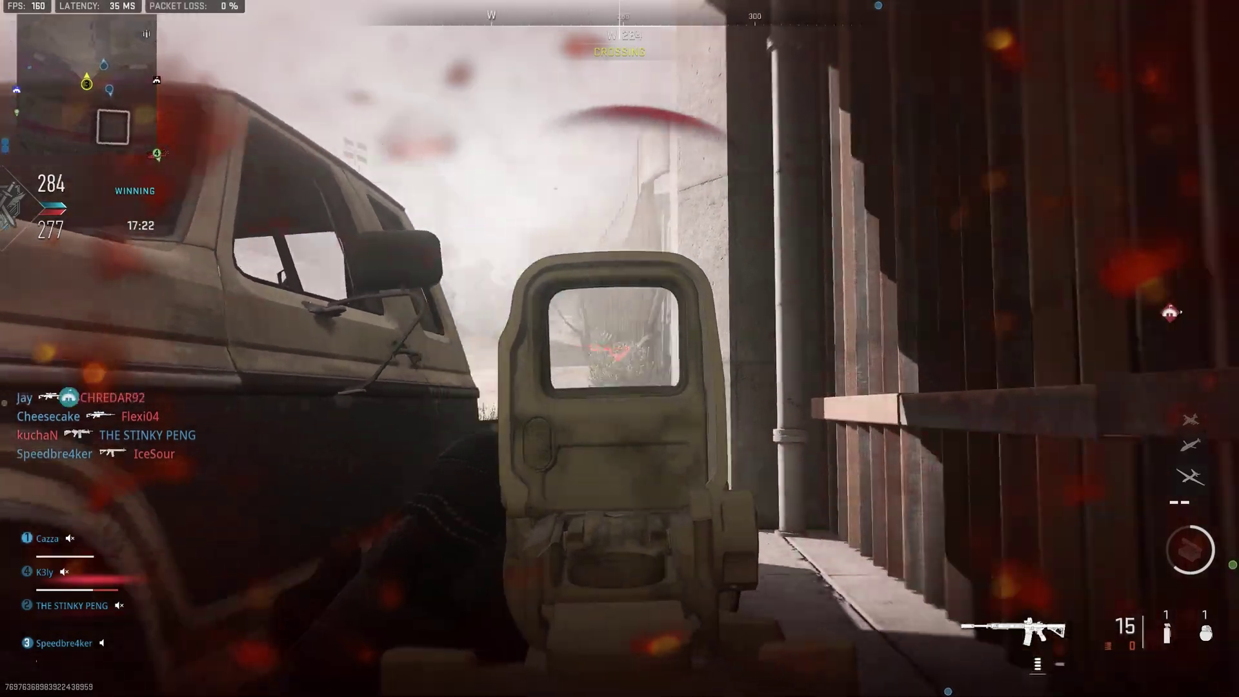
{"action": "key", "text": "s"}
{"action": "key", "text": "a"}
{"action": "key", "text": "space"}
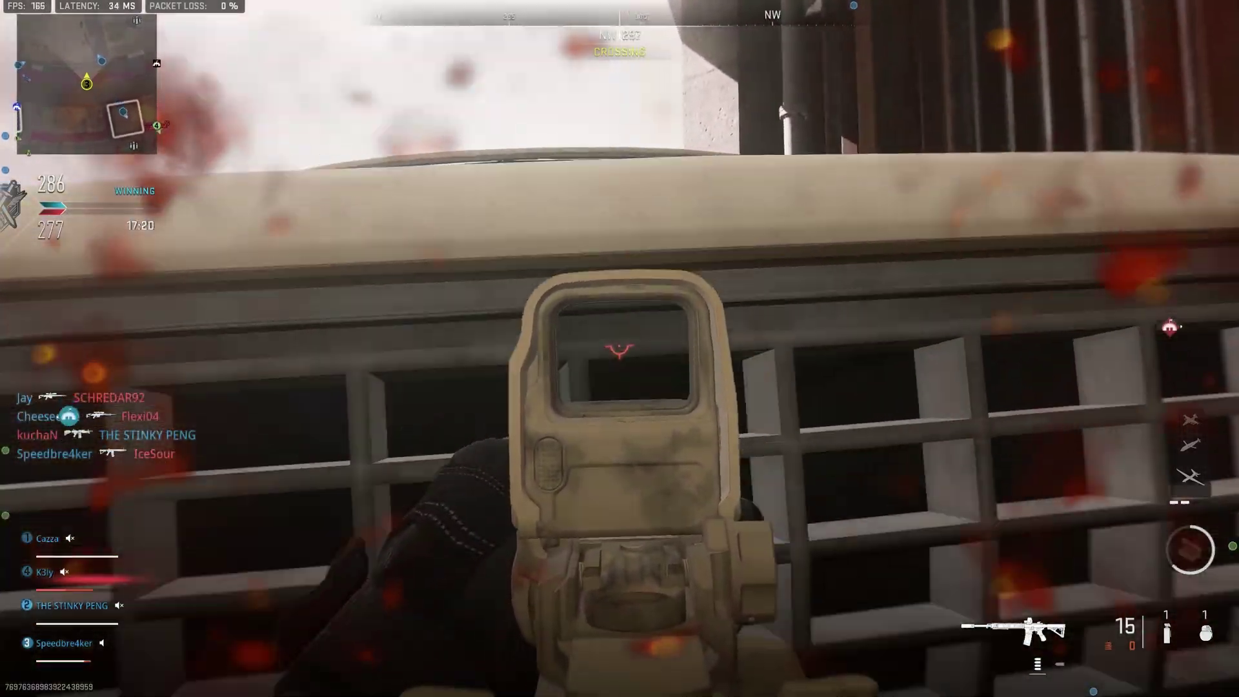
{"action": "key", "text": "s"}
{"action": "key", "text": "a"}
{"action": "key", "text": "space"}
{"action": "key", "text": "w"}
{"action": "left_click", "coordinate": [620, 348]}
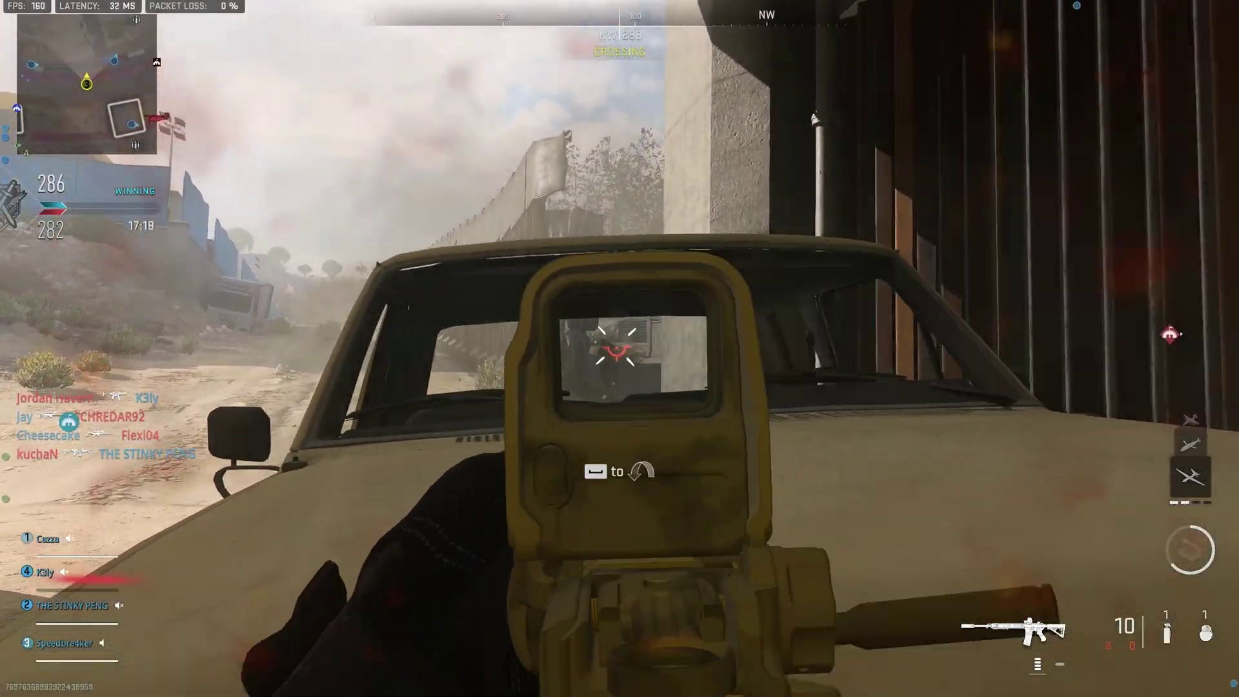
{"action": "left_click", "coordinate": [619, 349]}
{"action": "key", "text": "d"}
{"action": "right_click", "coordinate": [619, 349]}
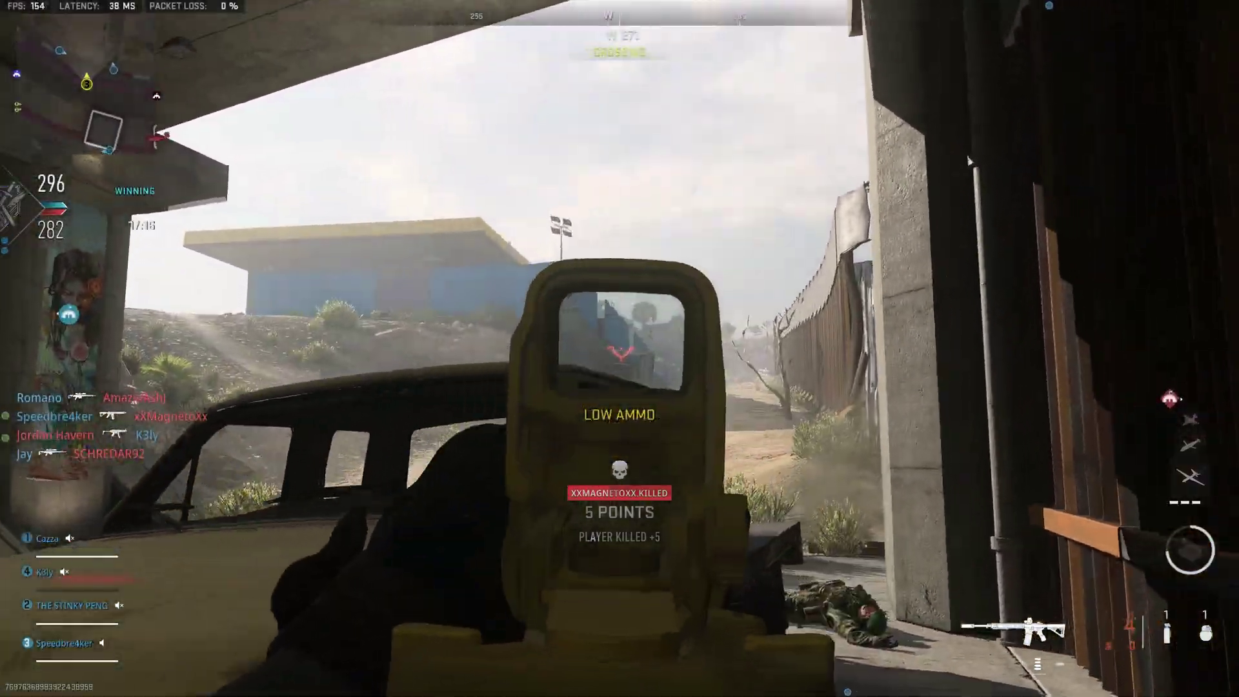
{"action": "key", "text": "d"}
{"action": "key", "text": "w"}
{"action": "key", "text": "shift"}
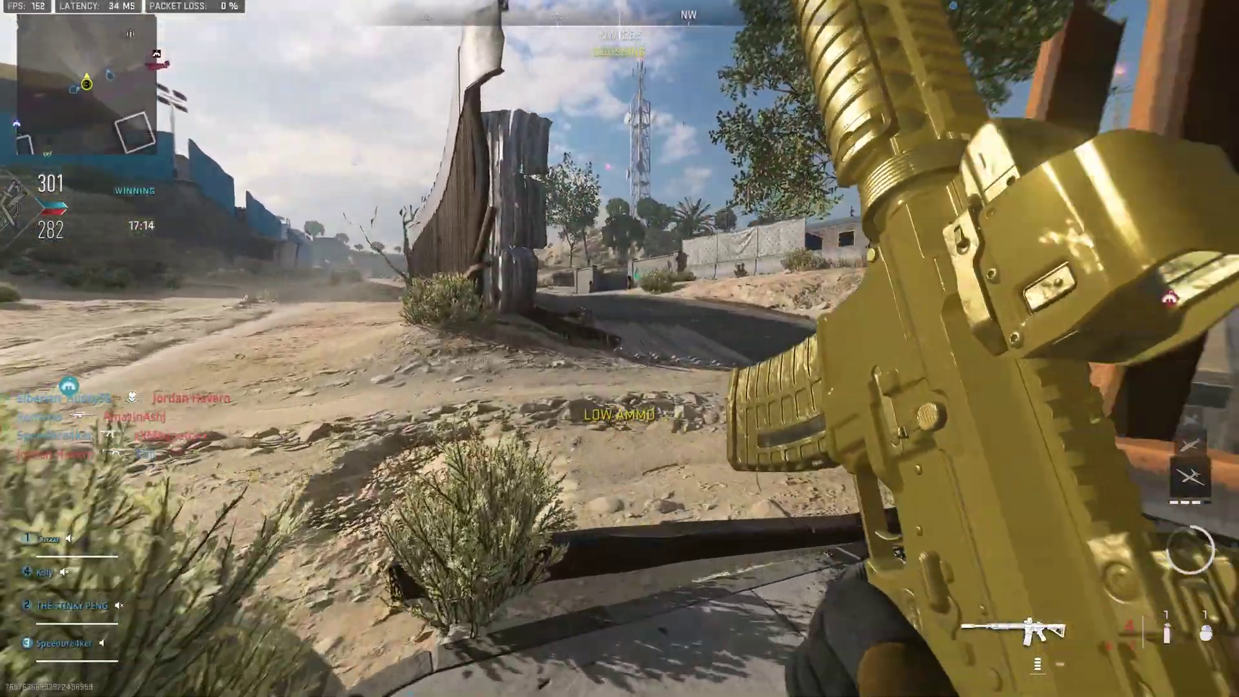
{"action": "key", "text": "w"}
{"action": "key", "text": "2"}
{"action": "key", "text": "f"}
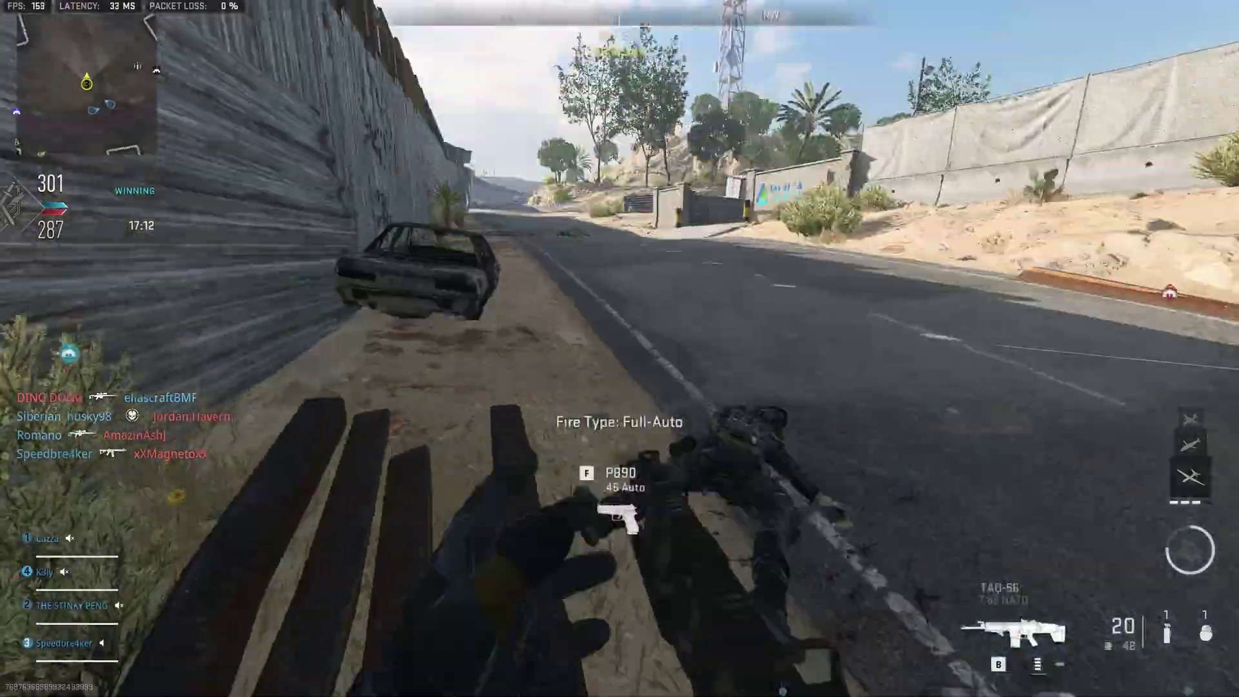
{"action": "key", "text": "w"}
{"action": "key", "text": "shift"}
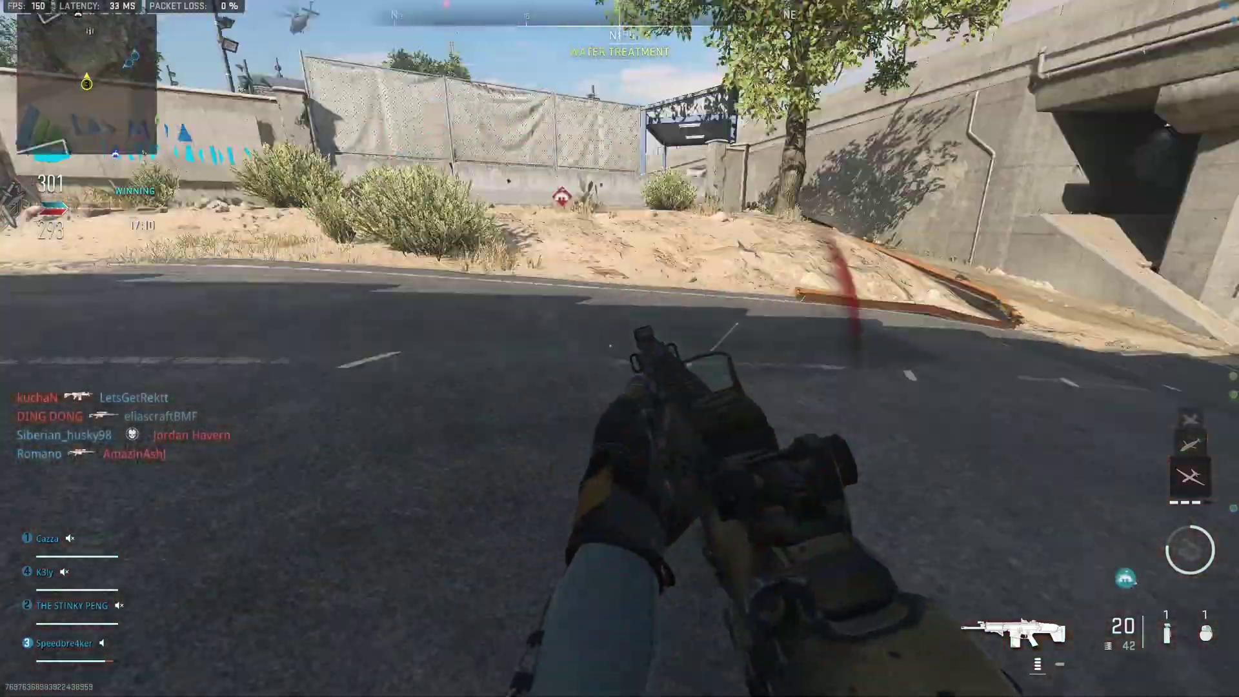
{"action": "right_click", "coordinate": [619, 349]}
{"action": "left_click", "coordinate": [620, 348]}
{"action": "key", "text": "s"}
{"action": "right_click", "coordinate": [619, 348]}
{"action": "left_click", "coordinate": [619, 348]}
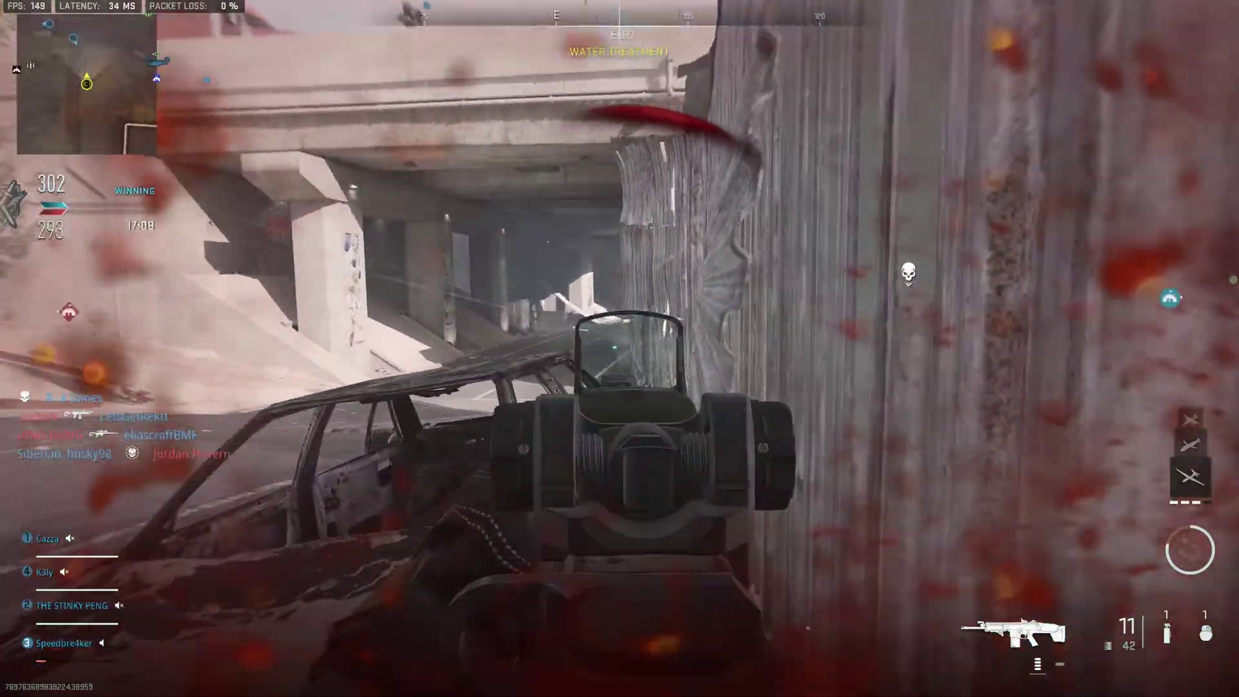
{"action": "left_click", "coordinate": [619, 349]}
{"action": "key", "text": "r"}
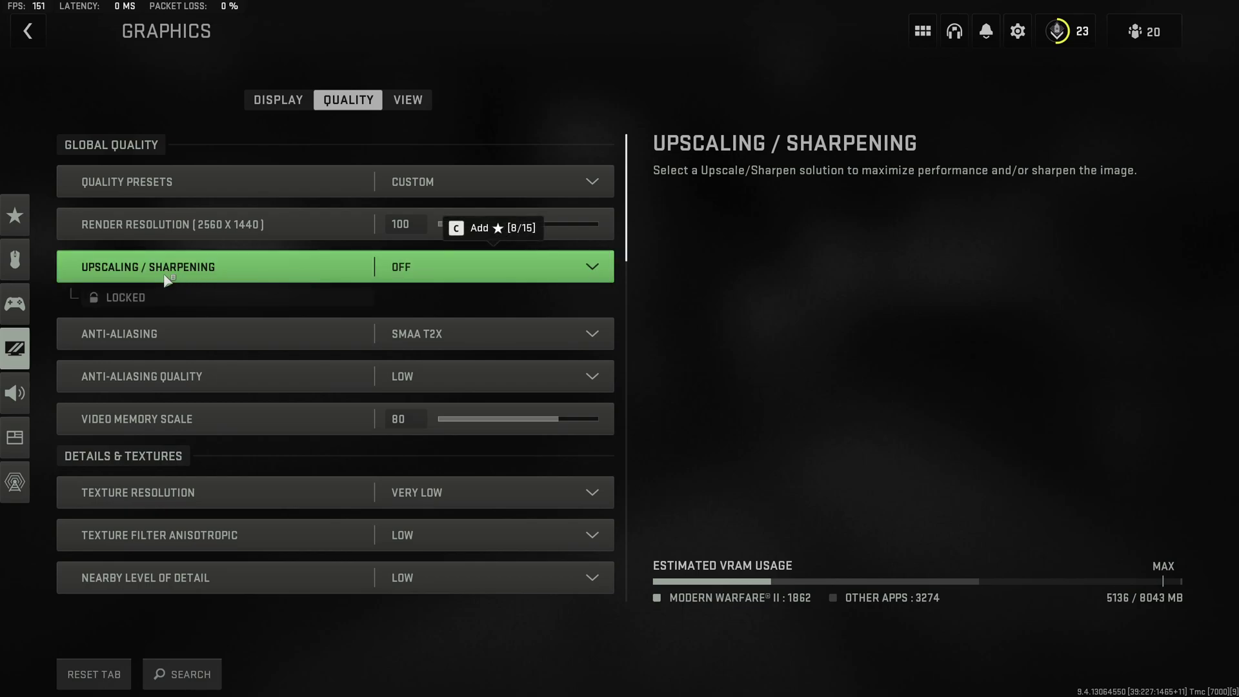
Step: Set the Upscaling / Sharpening graphics option to NVIDIA DLSS
{"action": "left_click", "coordinate": [450, 281]}
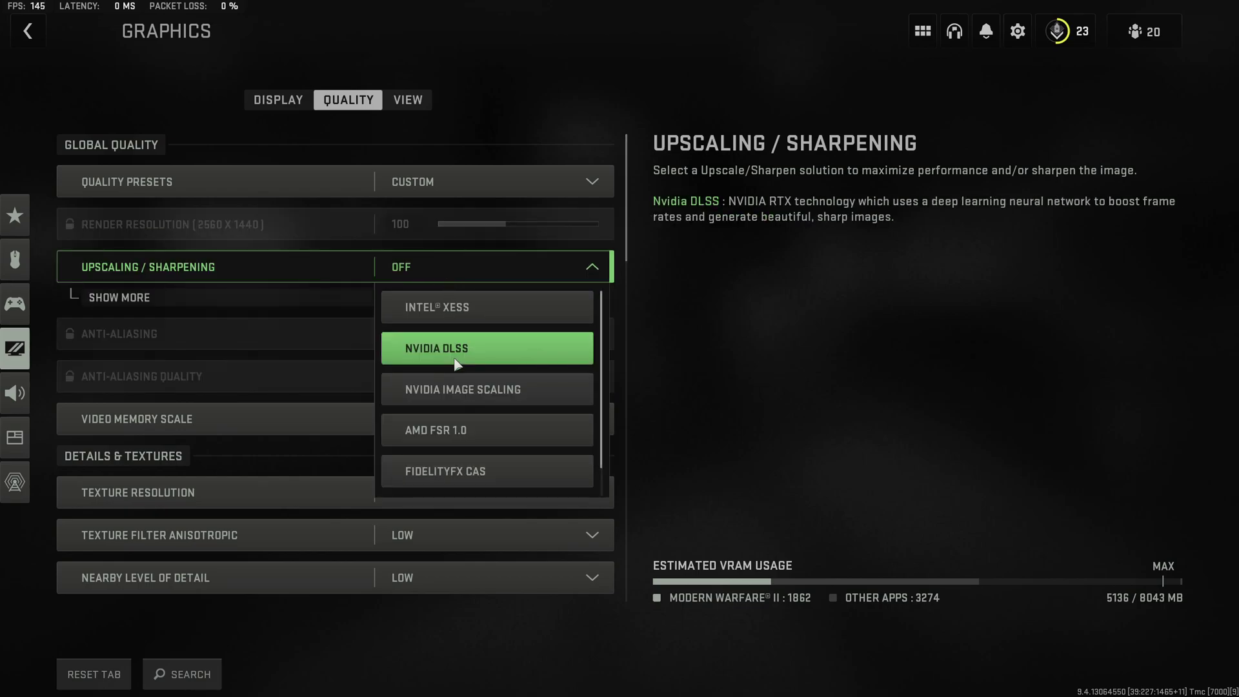
{"action": "left_click", "coordinate": [454, 359]}
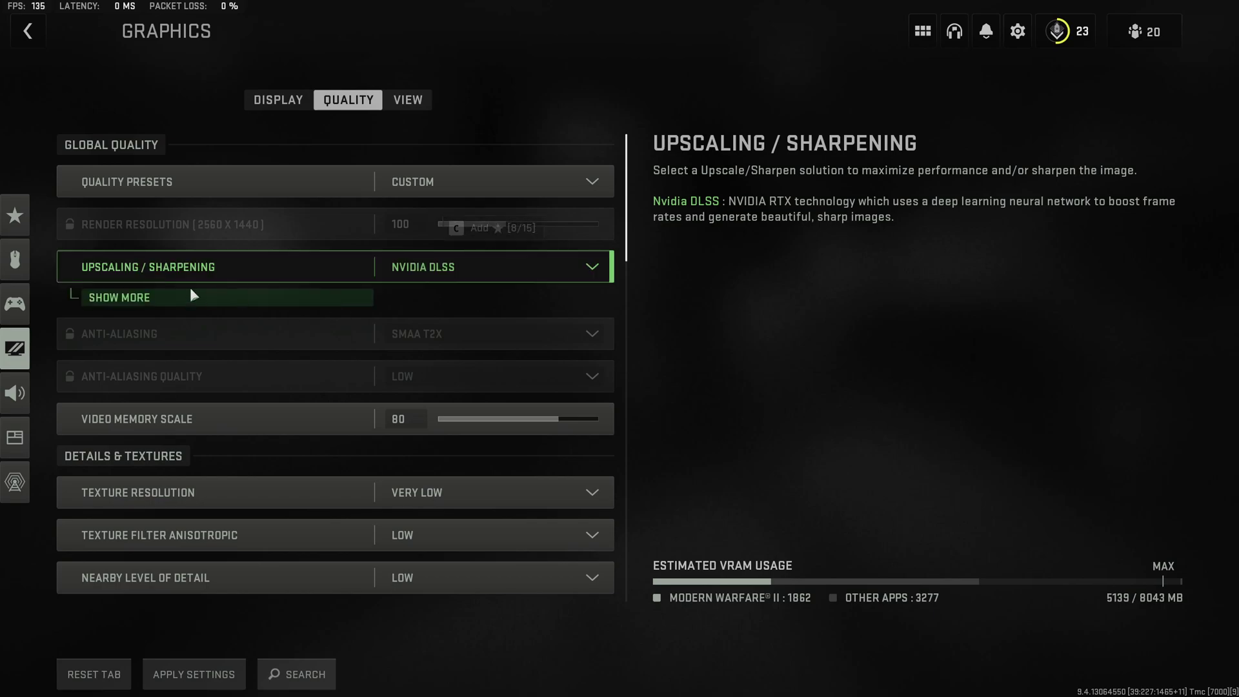
Step: Set the Upscaling / Sharpening option to Off
{"action": "left_click", "coordinate": [486, 266]}
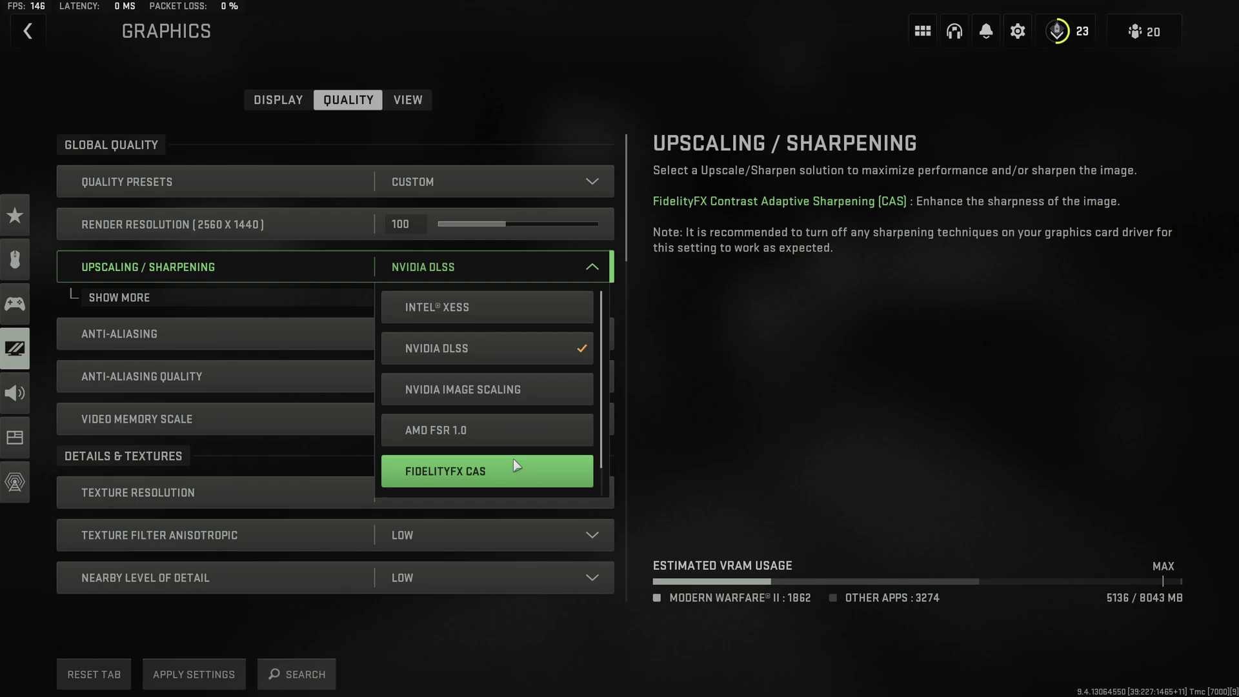
{"action": "left_click", "coordinate": [488, 272]}
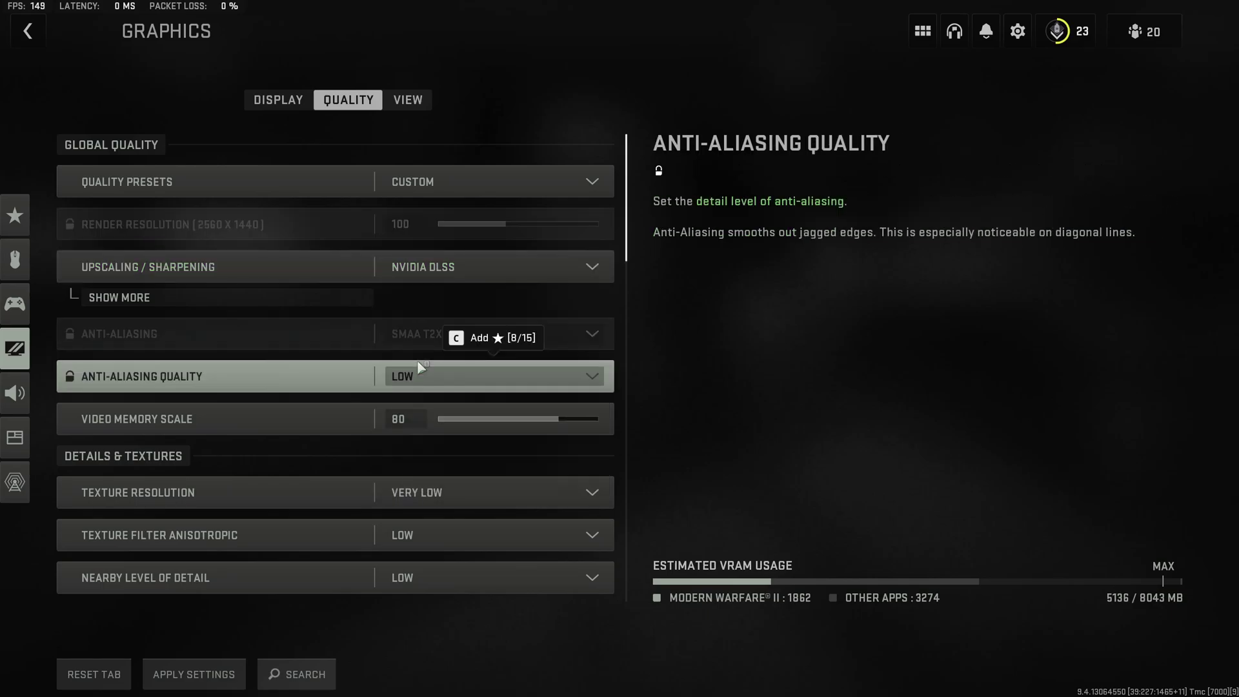
{"action": "left_click", "coordinate": [420, 276]}
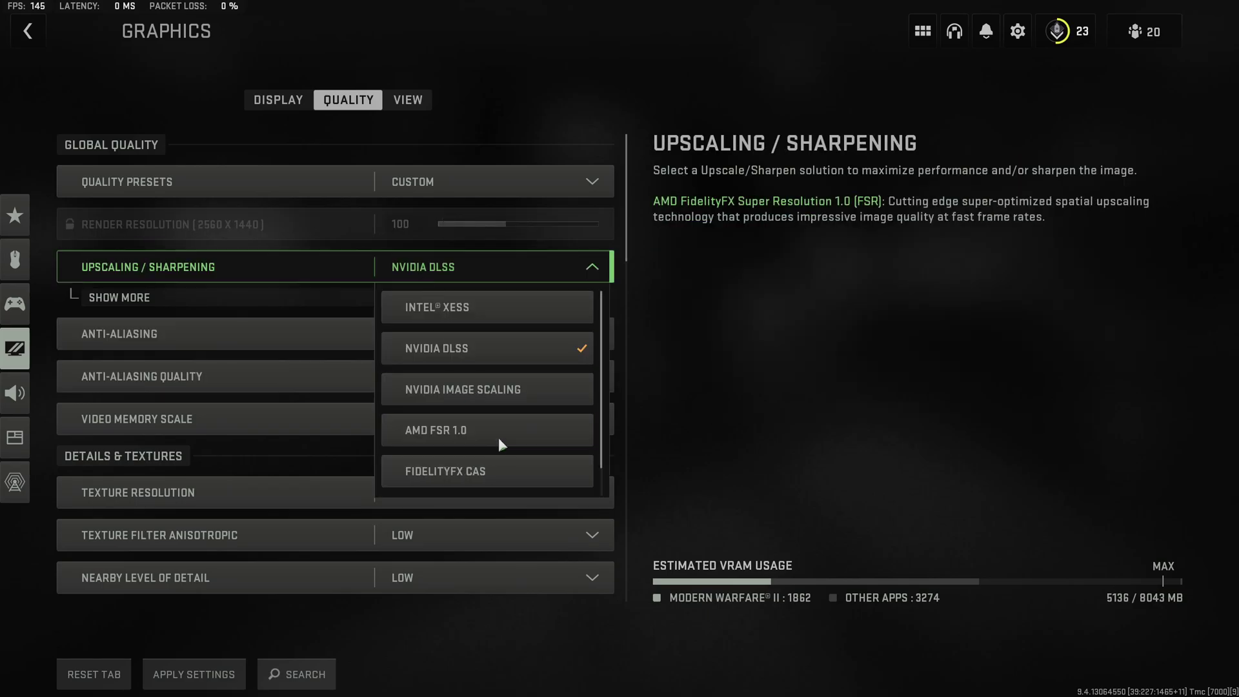
{"action": "scroll", "coordinate": [450, 478], "scroll_direction": "down", "scroll_amount": 1}
{"action": "left_click", "coordinate": [449, 490]}
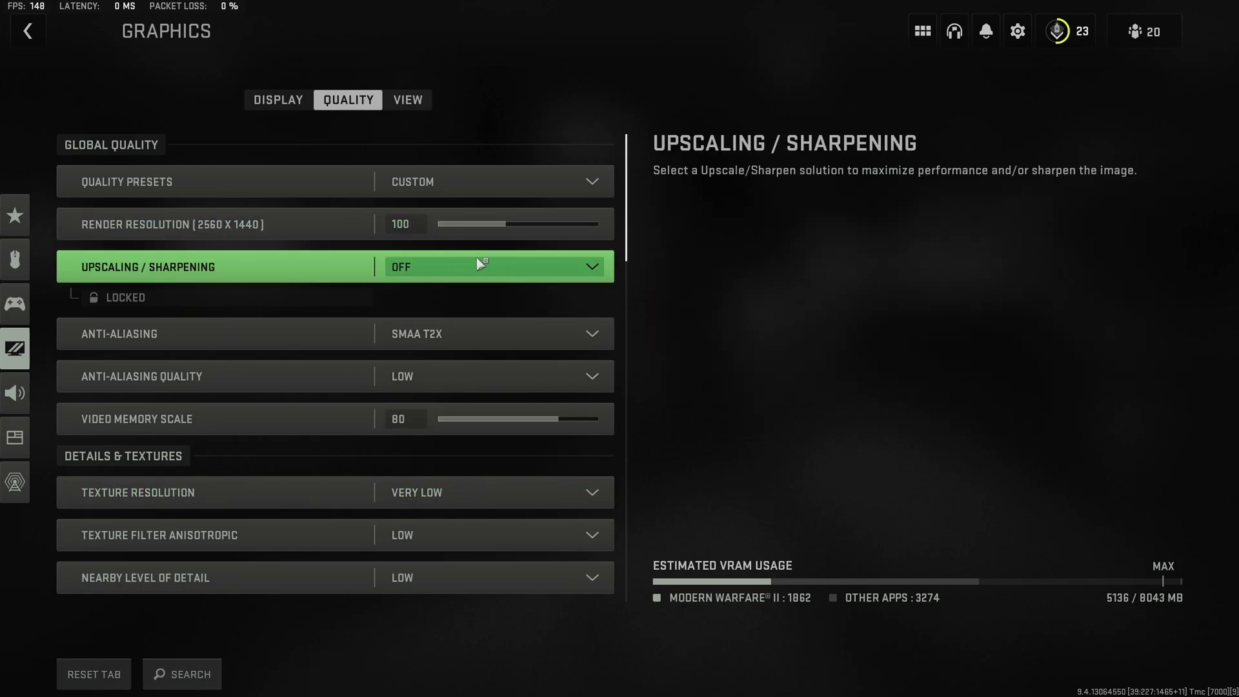
Step: Check the Anti-Aliasing options and set Anti-Aliasing Quality to Low
{"action": "left_click", "coordinate": [416, 335]}
{"action": "left_click", "coordinate": [454, 375]}
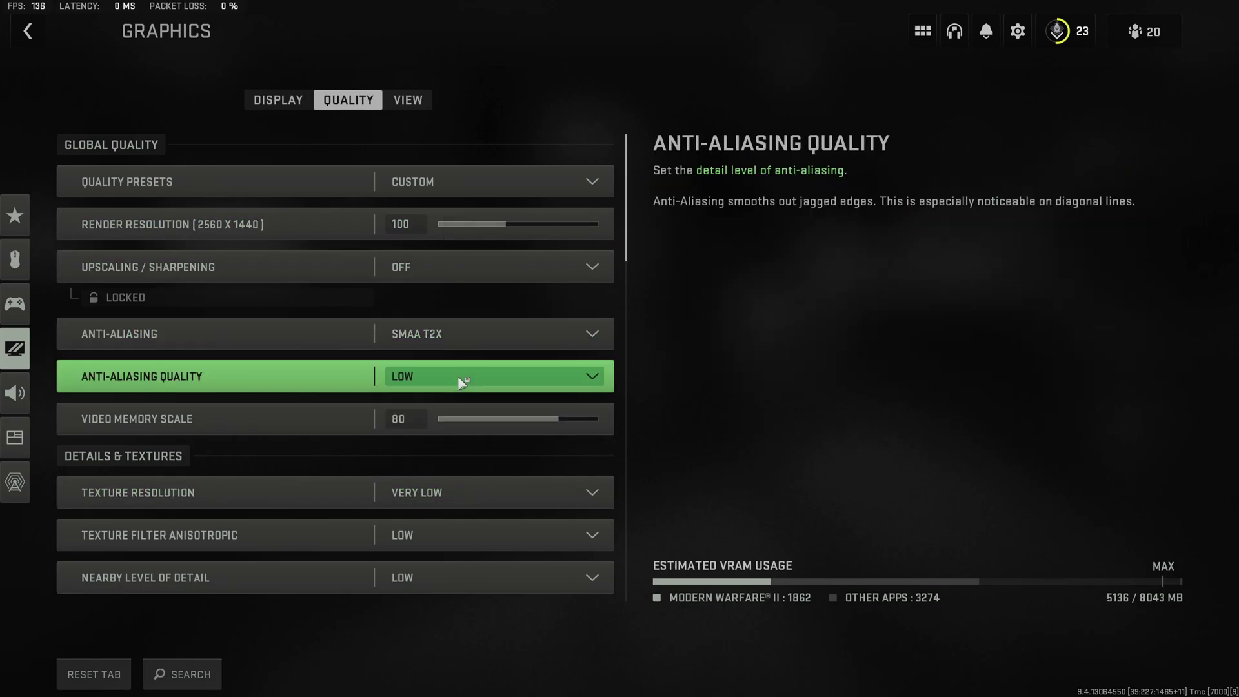
{"action": "left_click", "coordinate": [432, 374]}
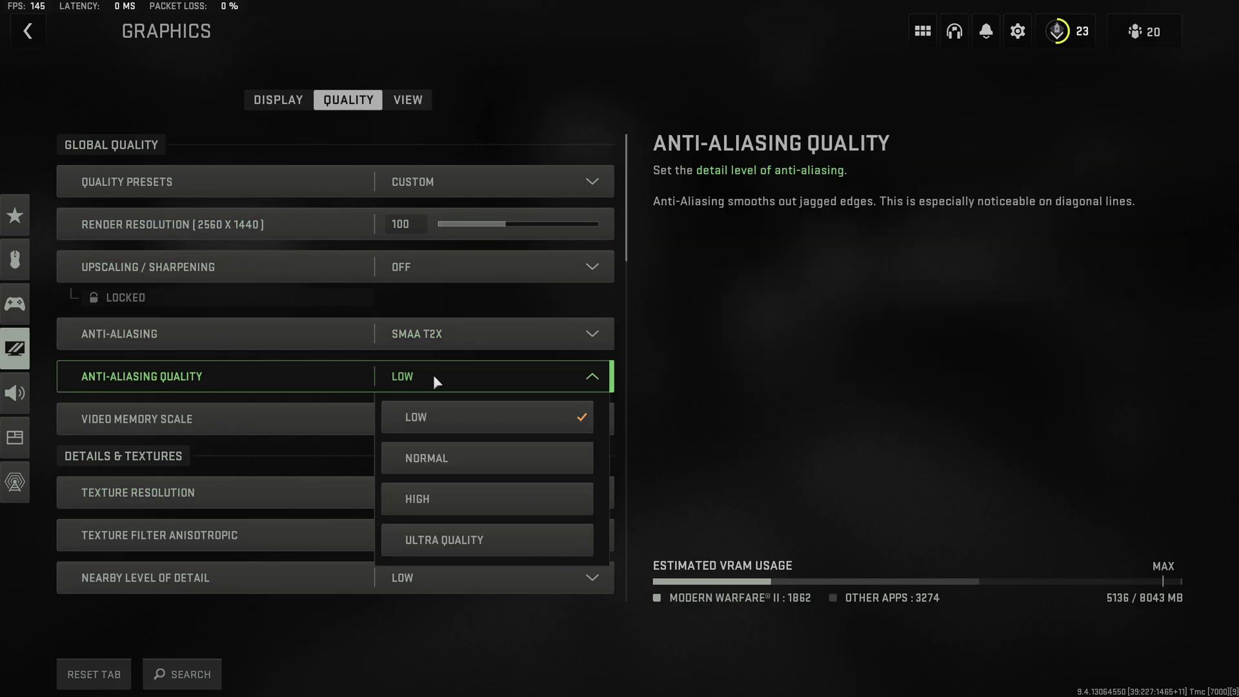
{"action": "left_click", "coordinate": [440, 420]}
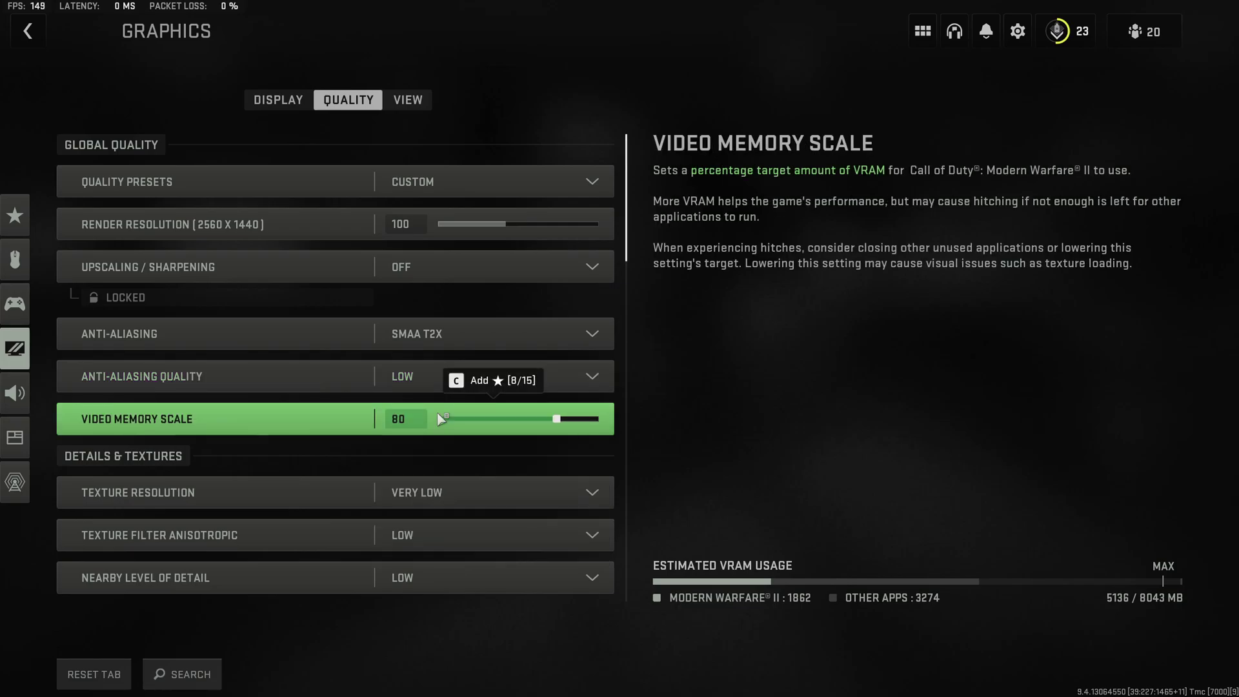
Step: Look through the Details & Textures settings and check the available Terrain Memory options
{"action": "scroll", "coordinate": [442, 419], "scroll_direction": "down", "scroll_amount": 1}
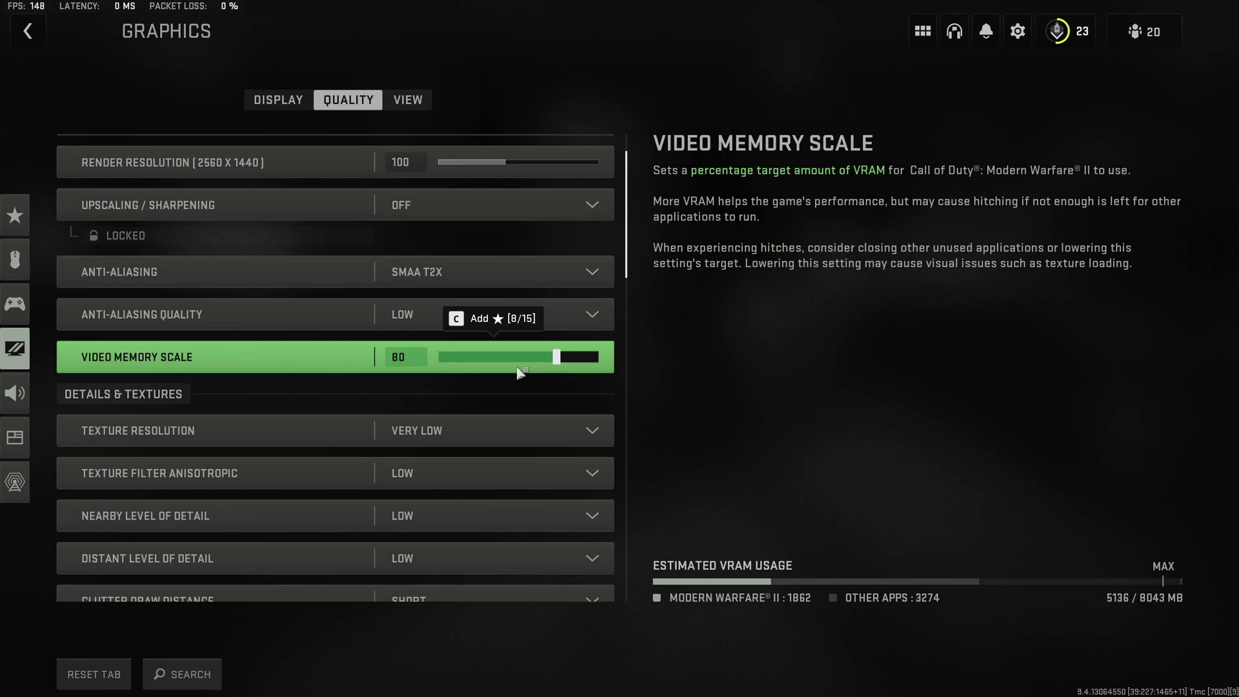
{"action": "scroll", "coordinate": [408, 367], "scroll_direction": "down", "scroll_amount": 5}
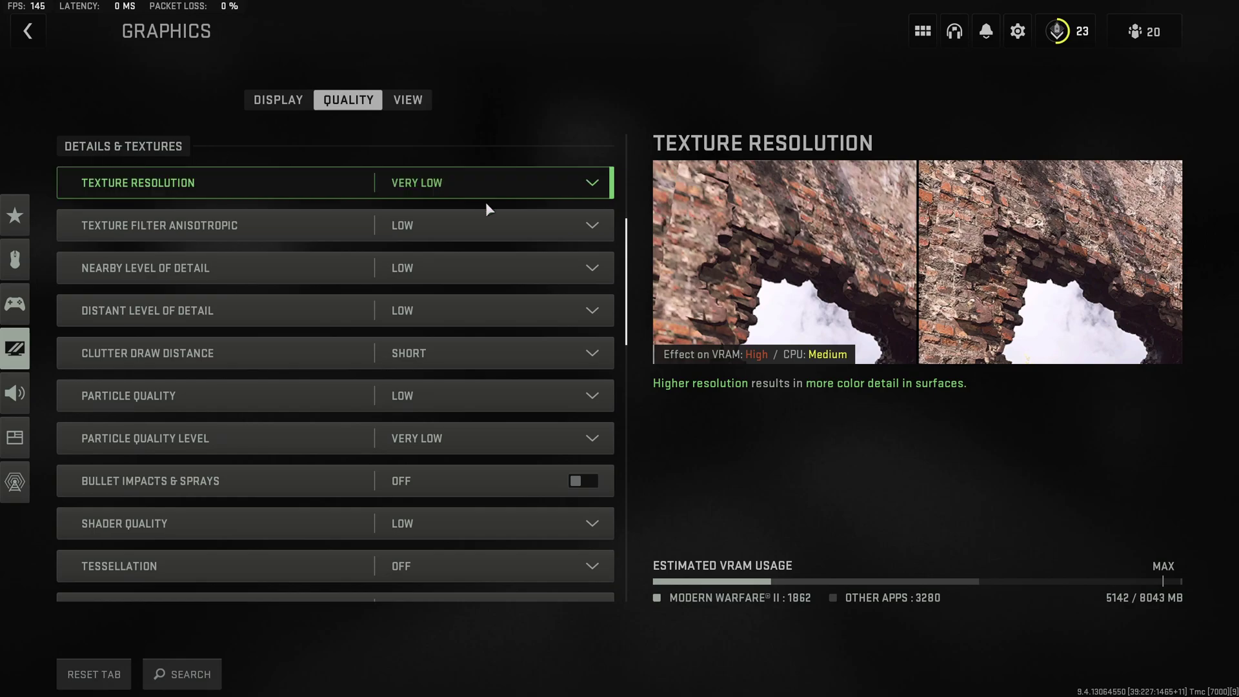
{"action": "scroll", "coordinate": [480, 258], "scroll_direction": "down", "scroll_amount": 3}
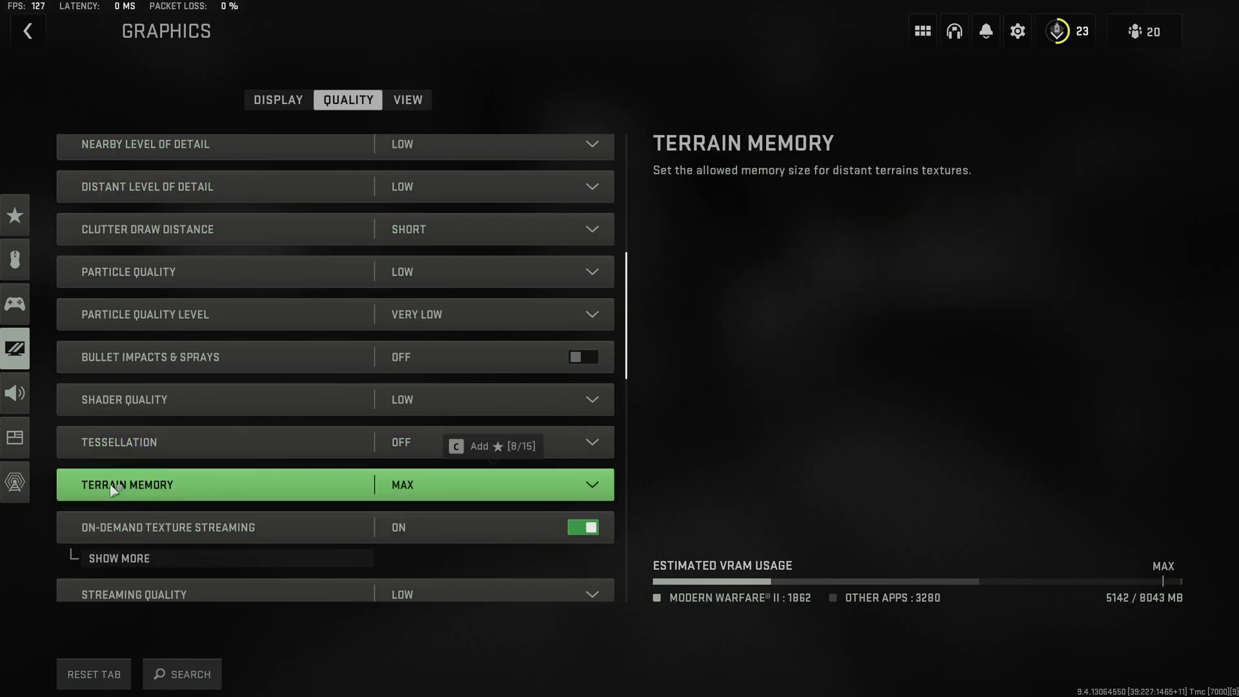
{"action": "left_click", "coordinate": [452, 492]}
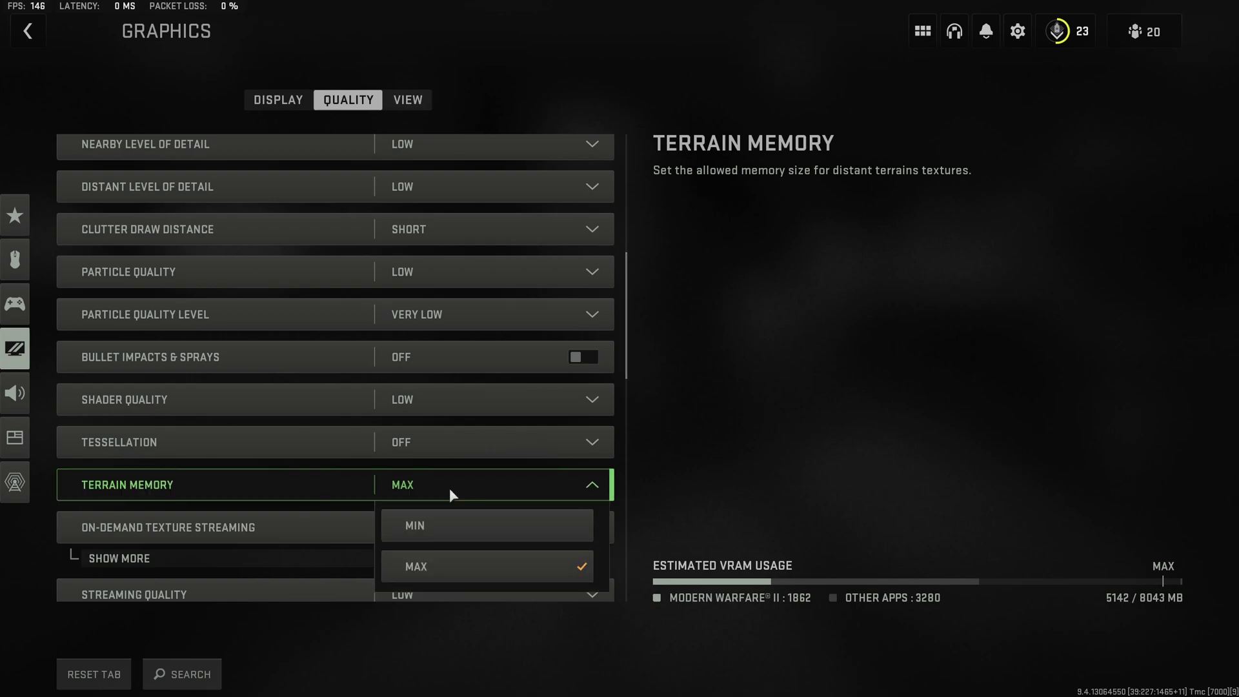
Step: Set Texture Resolution to Very Low in the Details & Textures settings
{"action": "scroll", "coordinate": [518, 581], "scroll_direction": "up", "scroll_amount": 3}
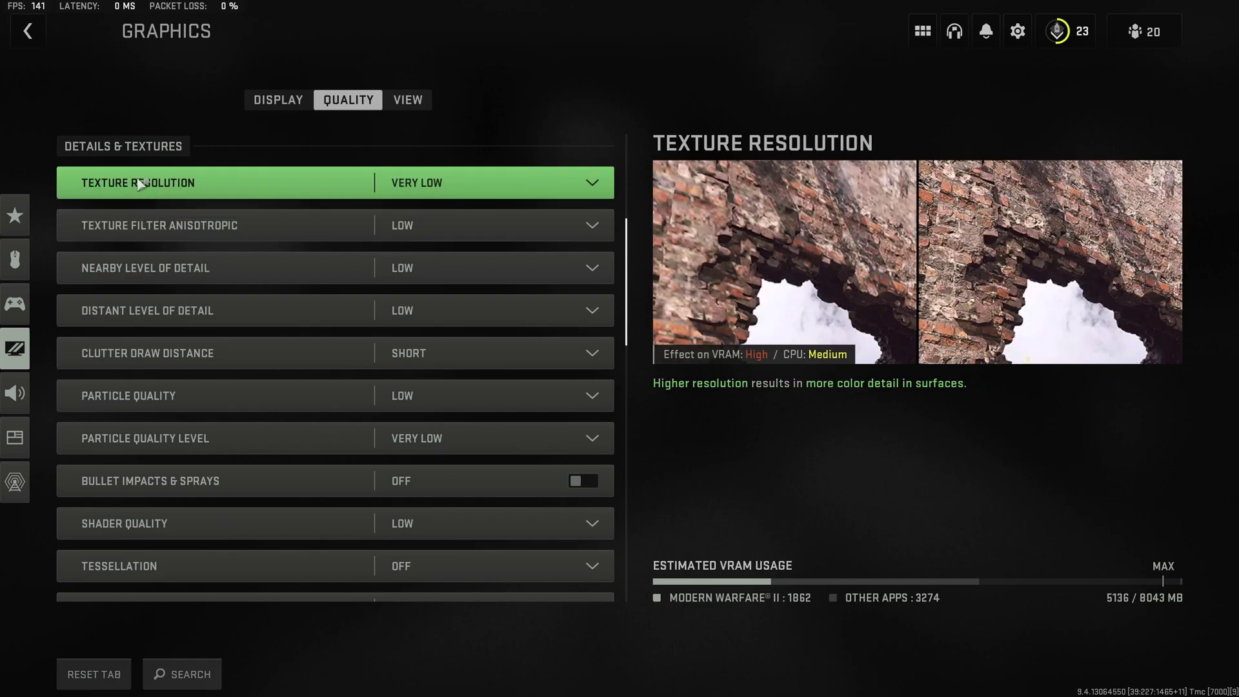
{"action": "left_click", "coordinate": [455, 188]}
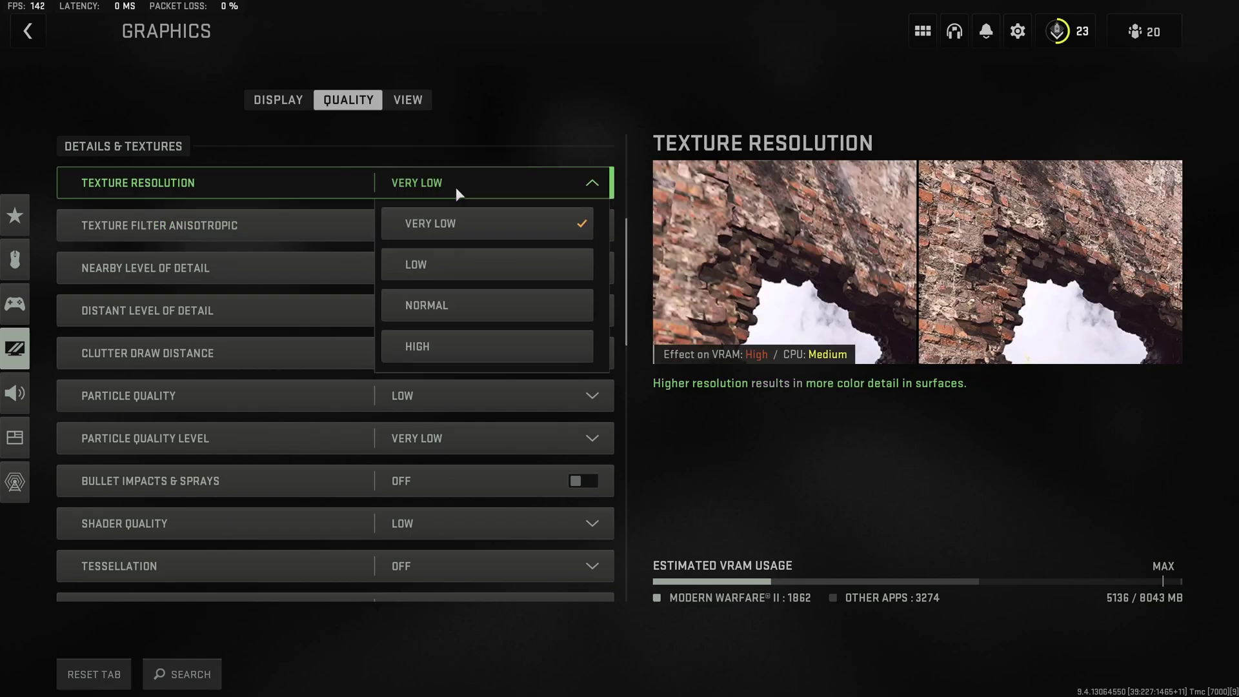
{"action": "left_click", "coordinate": [473, 232]}
Step: Set Spot Cache to Medium in the Shadow & Lighting settings
{"action": "scroll", "coordinate": [235, 371], "scroll_direction": "down", "scroll_amount": 8}
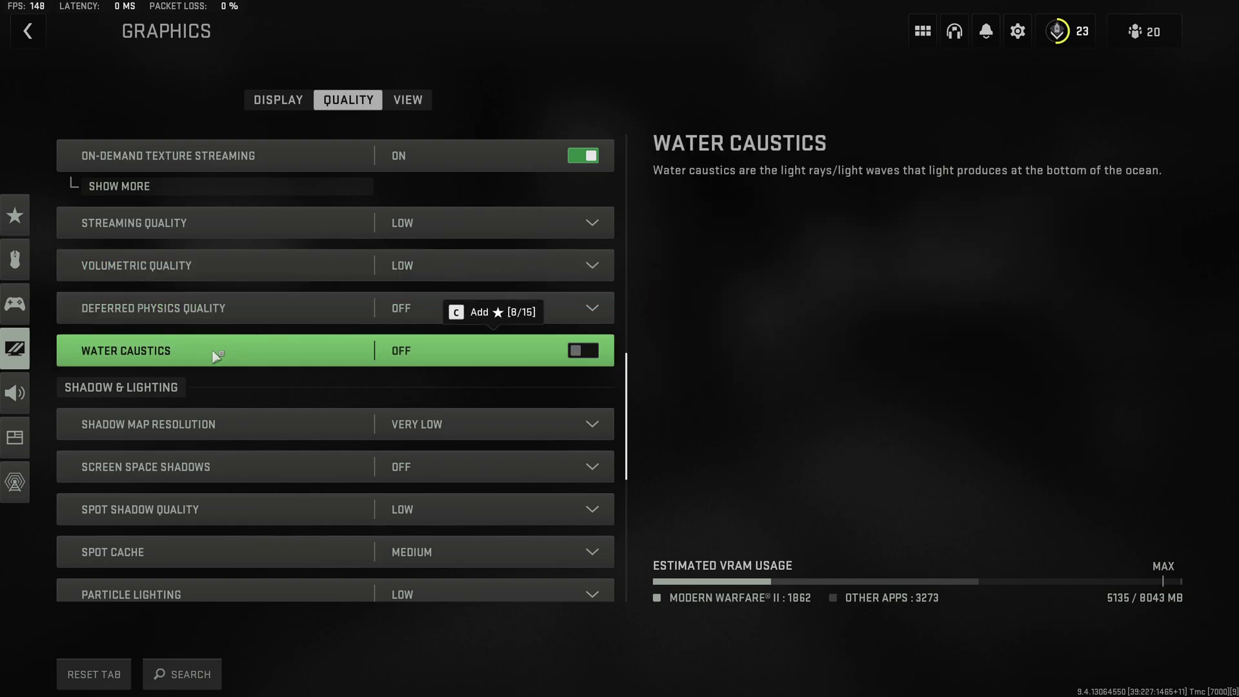
{"action": "scroll", "coordinate": [216, 355], "scroll_direction": "down", "scroll_amount": 5}
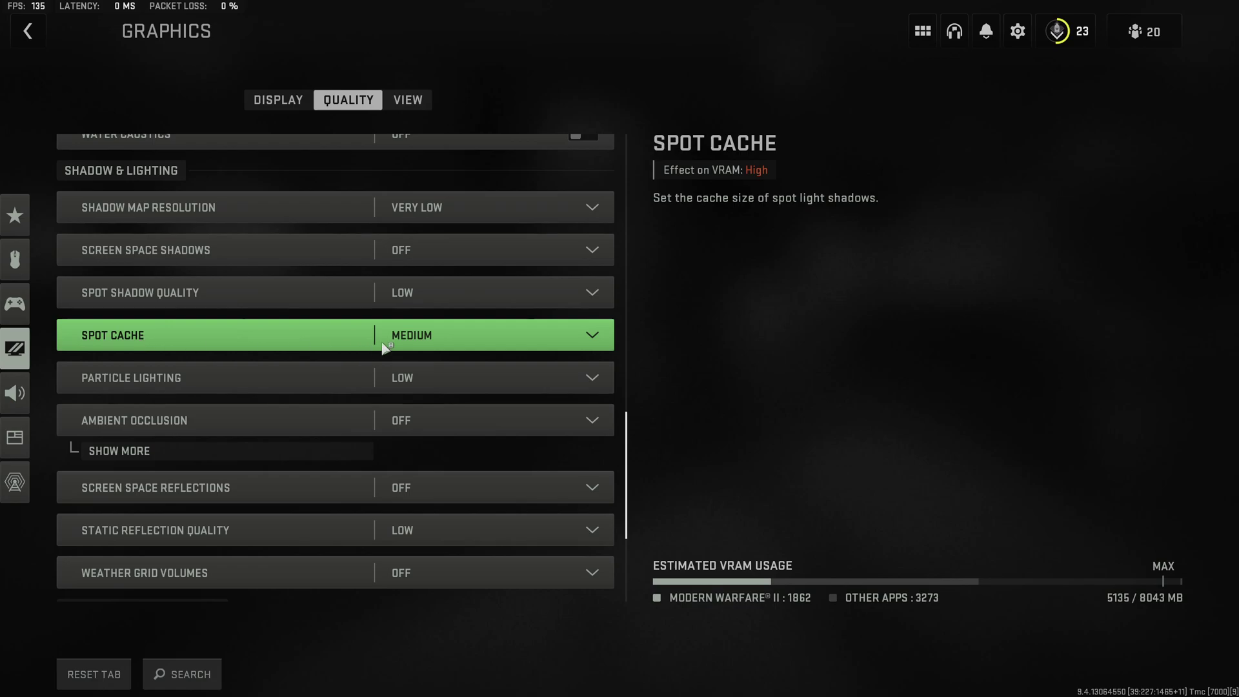
{"action": "left_click", "coordinate": [462, 337]}
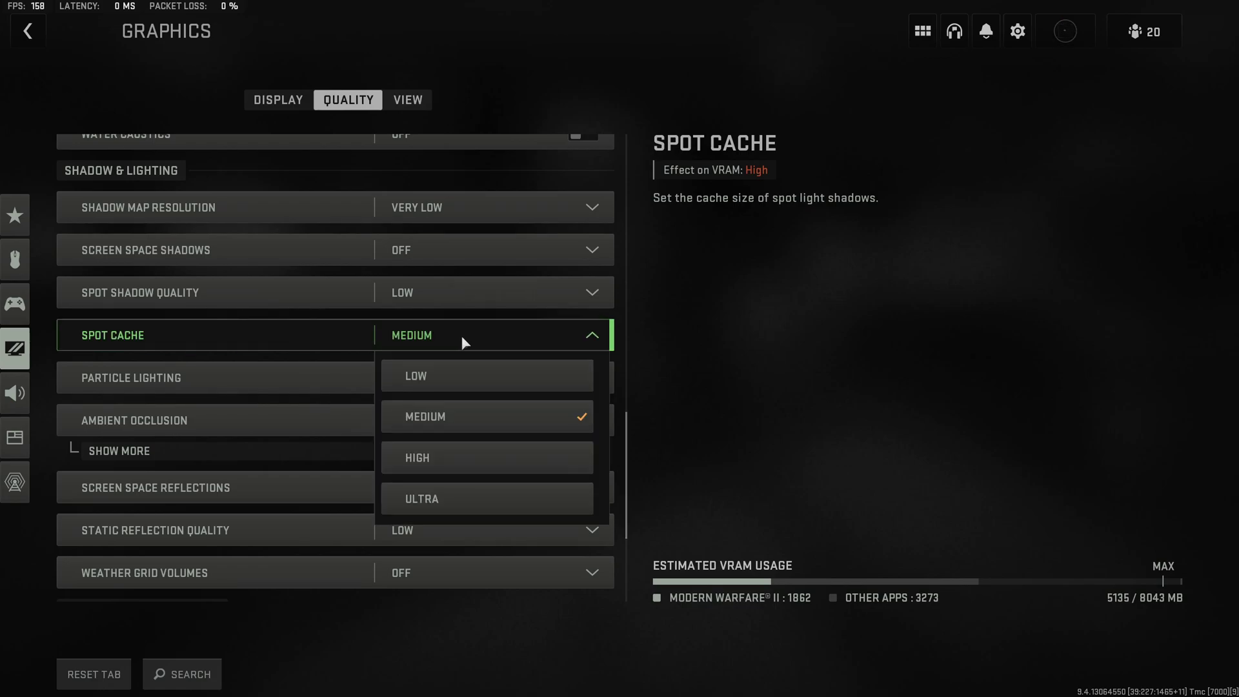
{"action": "left_click", "coordinate": [462, 335]}
{"action": "left_click", "coordinate": [485, 331]}
{"action": "left_click", "coordinate": [457, 418]}
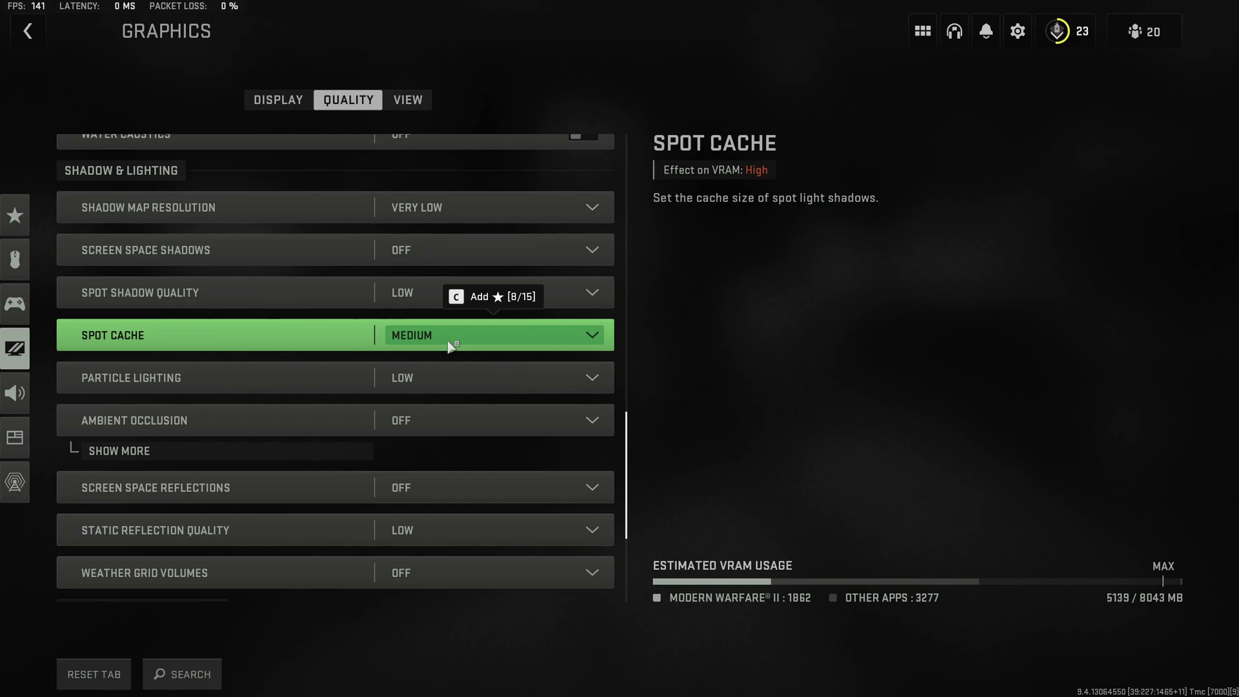
{"action": "left_click", "coordinate": [443, 342]}
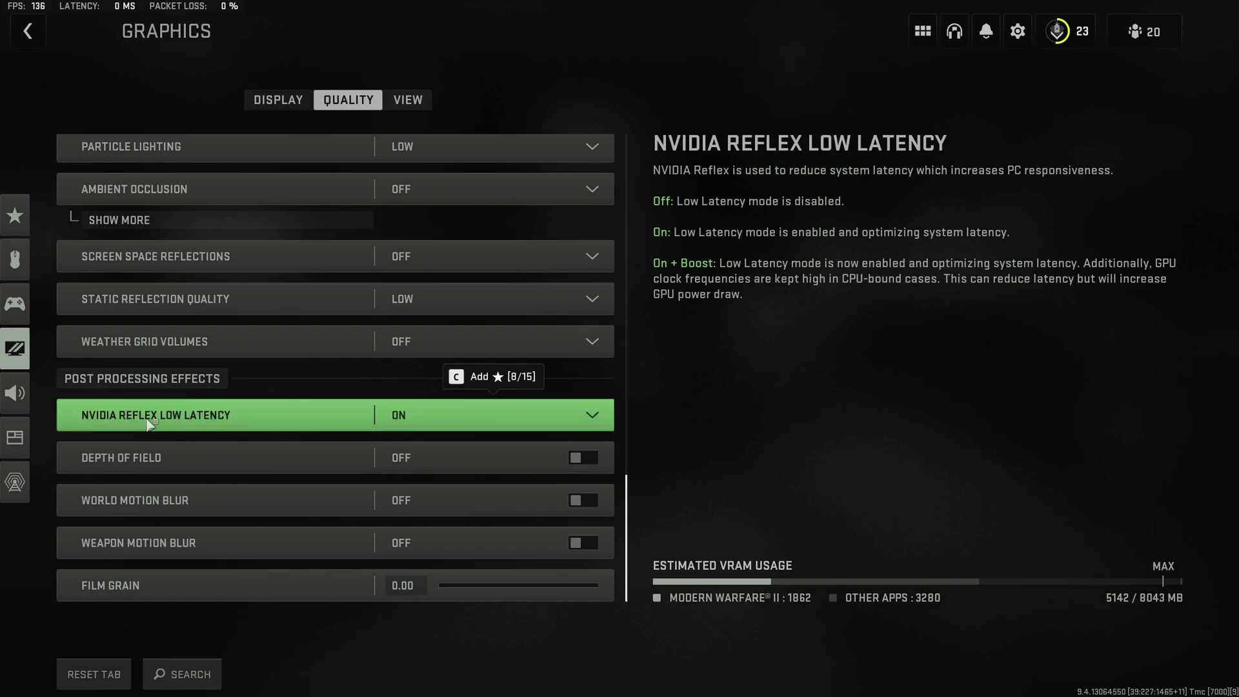
Step: Check the NVIDIA Reflex Low Latency options and the Display Mode options in the display settings
{"action": "left_click", "coordinate": [401, 414]}
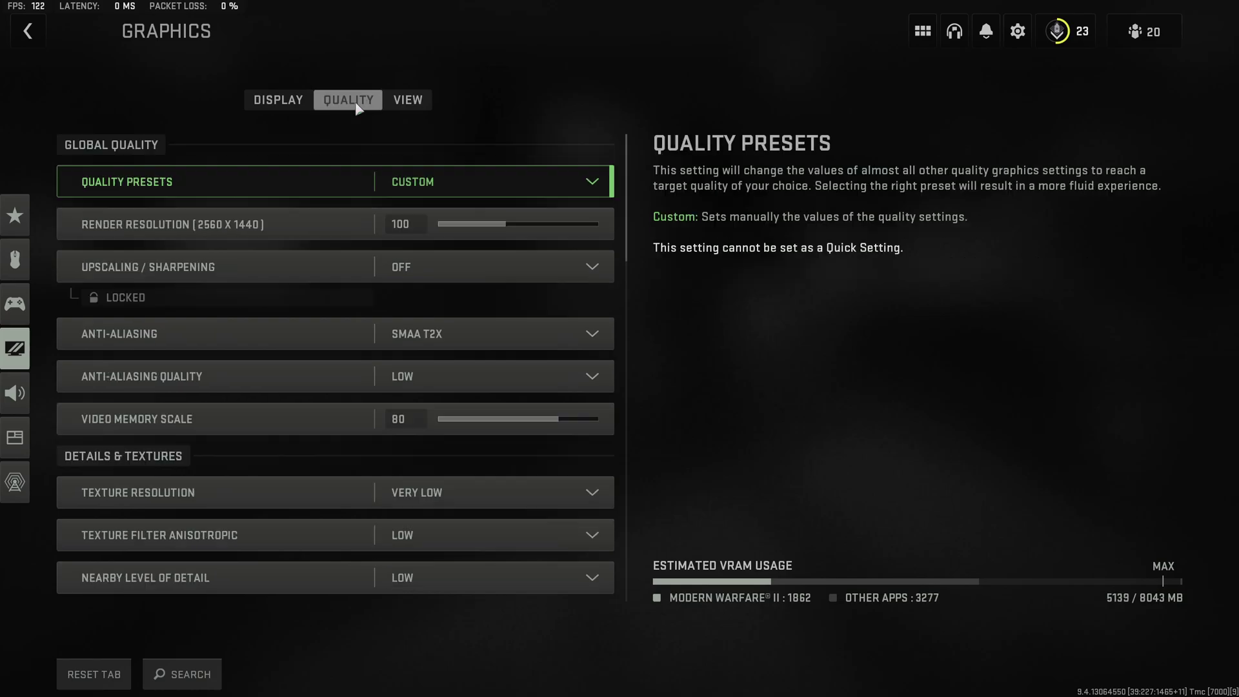
{"action": "left_click", "coordinate": [289, 102]}
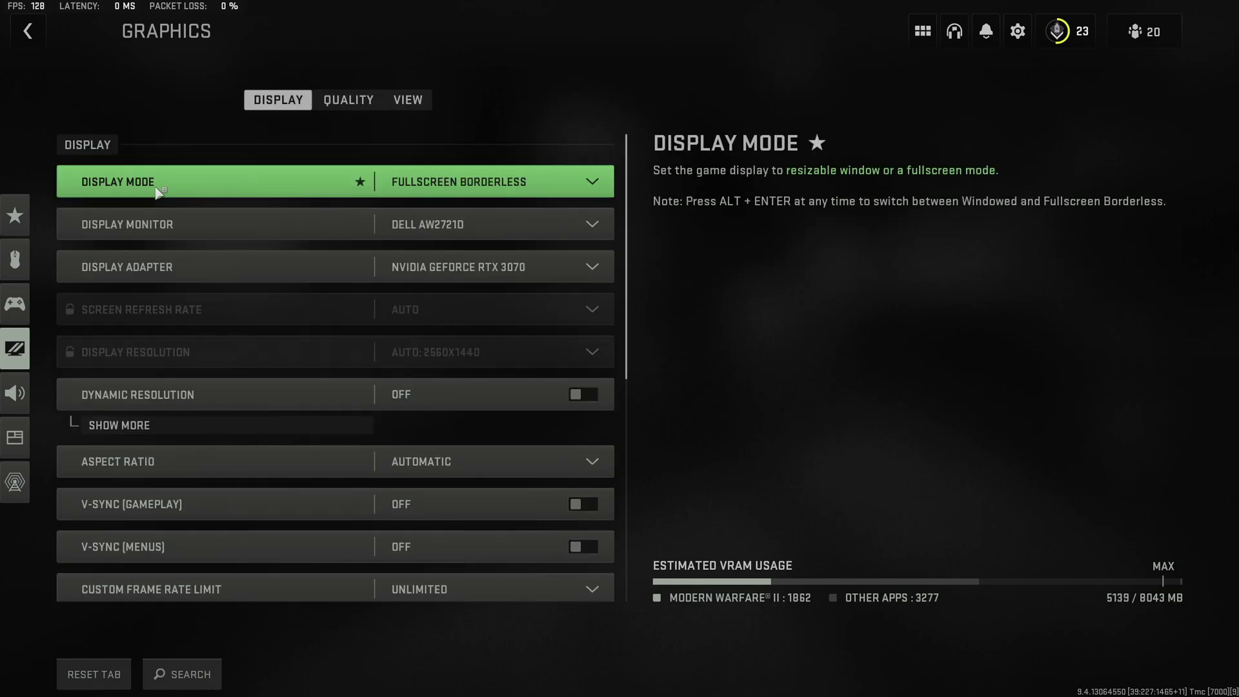
{"action": "left_click", "coordinate": [438, 191]}
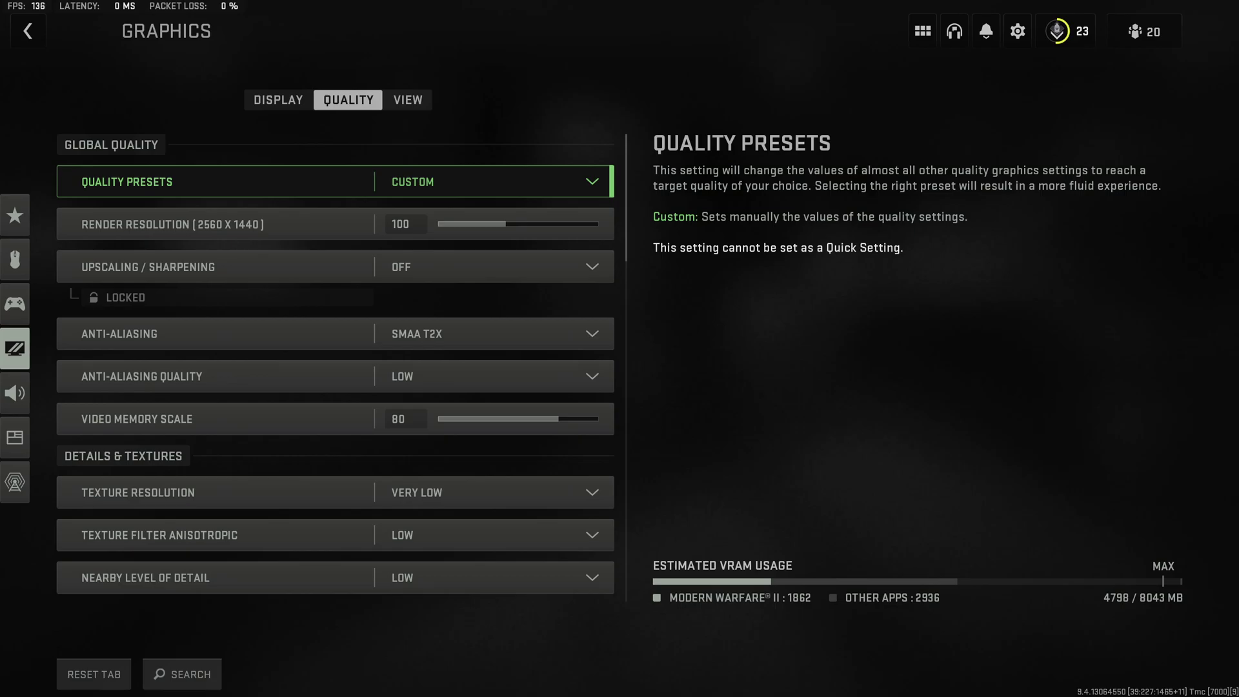
Step: Set Upscaling / Sharpening to FidelityFX CAS in the quality settings and check the two anti-aliasing settings
{"action": "left_click", "coordinate": [464, 265]}
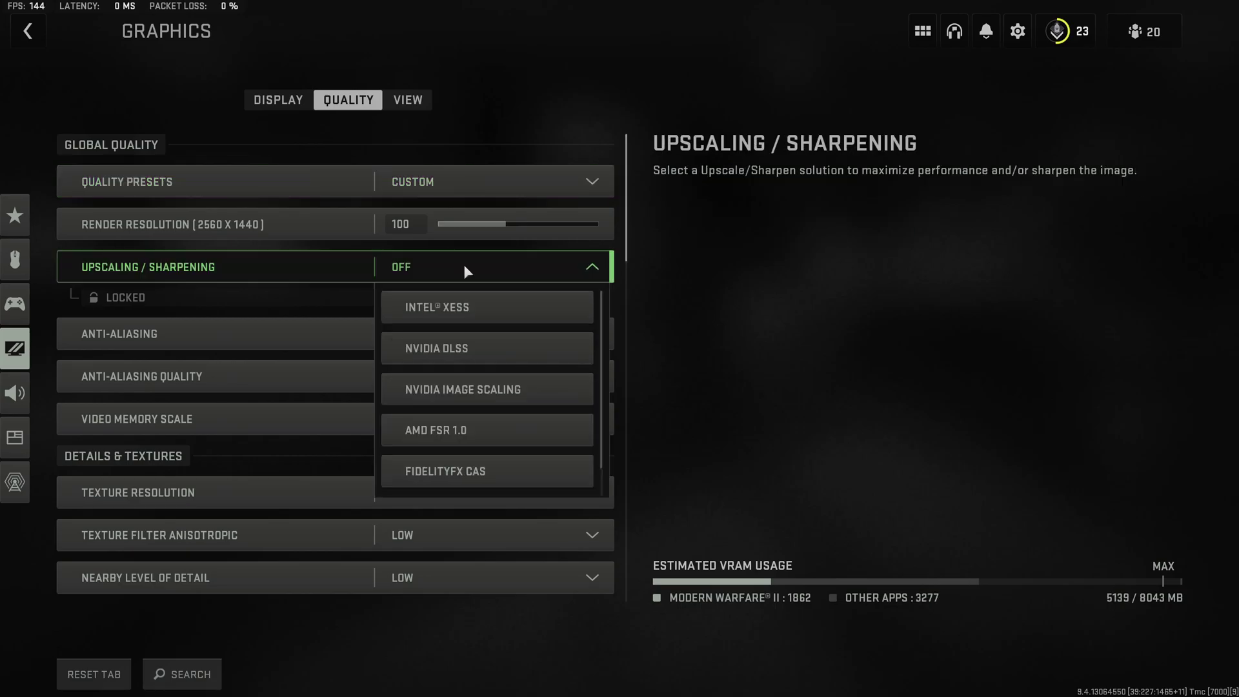
{"action": "left_click", "coordinate": [410, 478]}
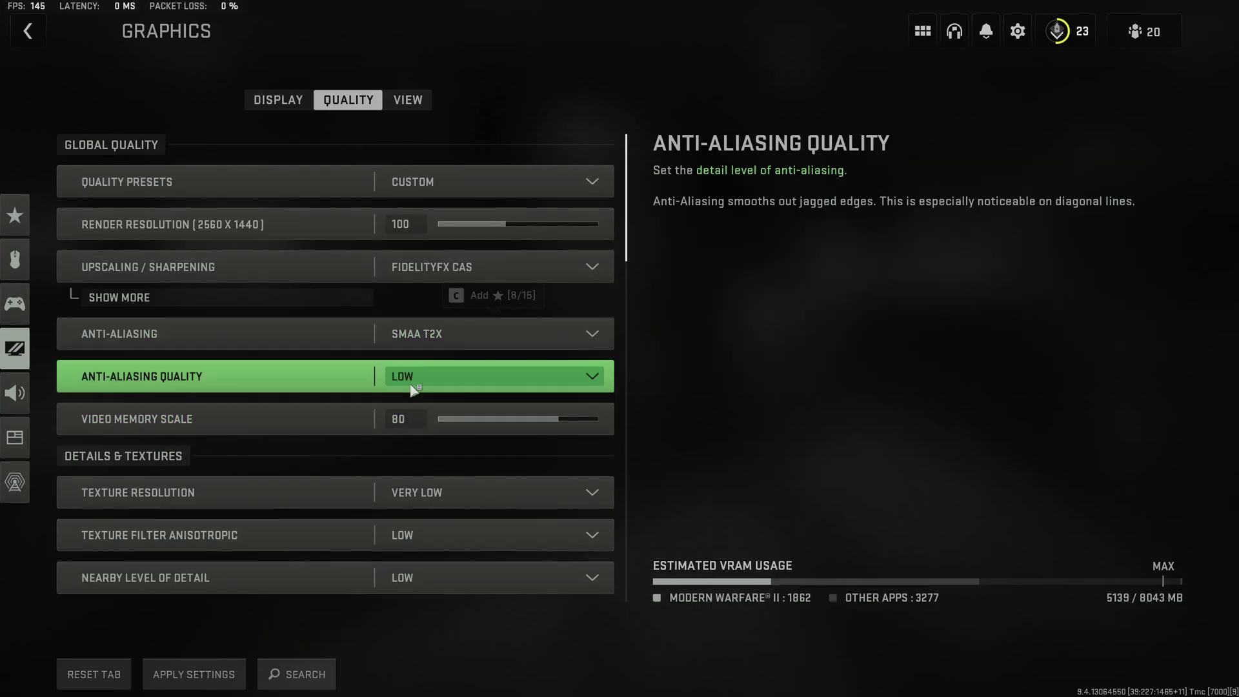
{"action": "left_click", "coordinate": [423, 333]}
{"action": "left_click", "coordinate": [429, 376]}
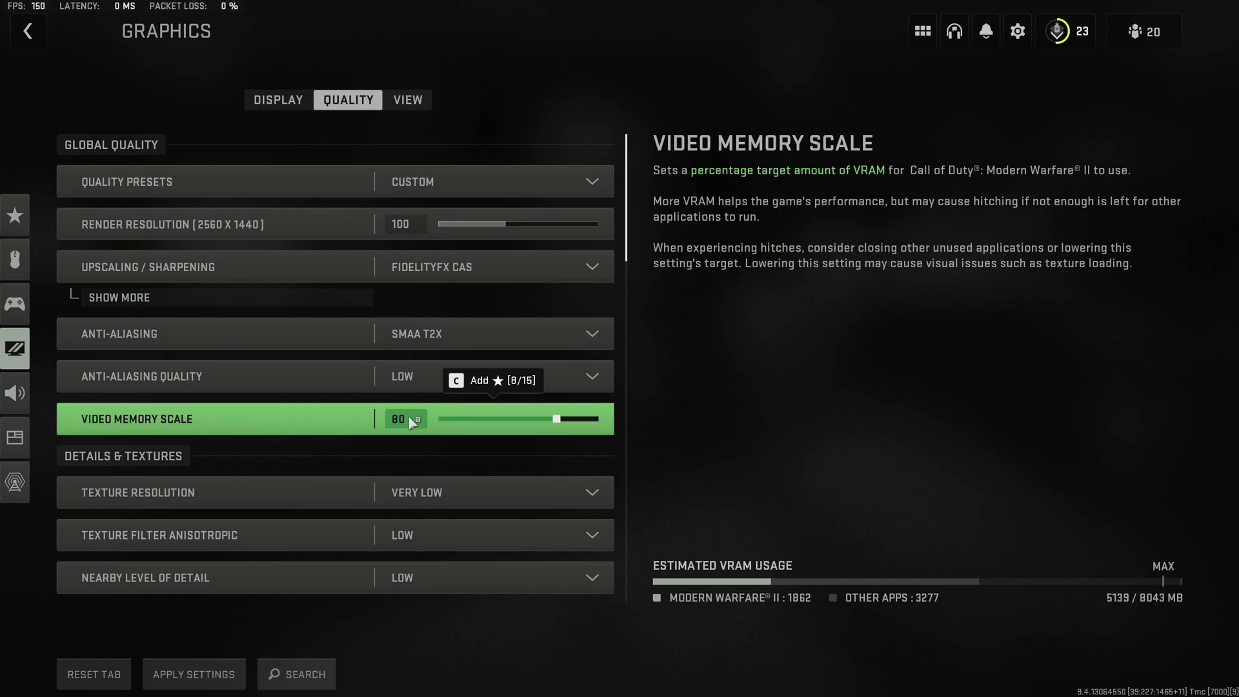
Step: Set Texture Resolution to Normal and Texture Filter Anisotropic to High
{"action": "scroll", "coordinate": [408, 416], "scroll_direction": "down", "scroll_amount": 5}
{"action": "left_click", "coordinate": [494, 185]}
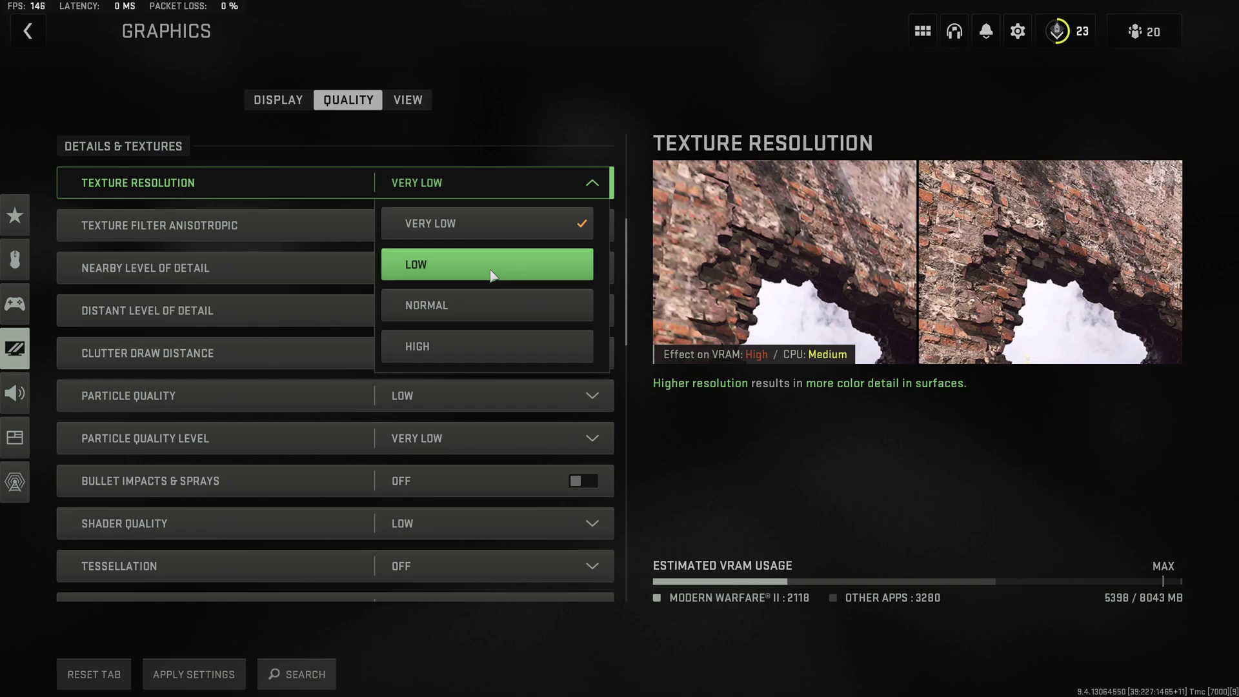
{"action": "left_click", "coordinate": [490, 305]}
{"action": "left_click", "coordinate": [461, 224]}
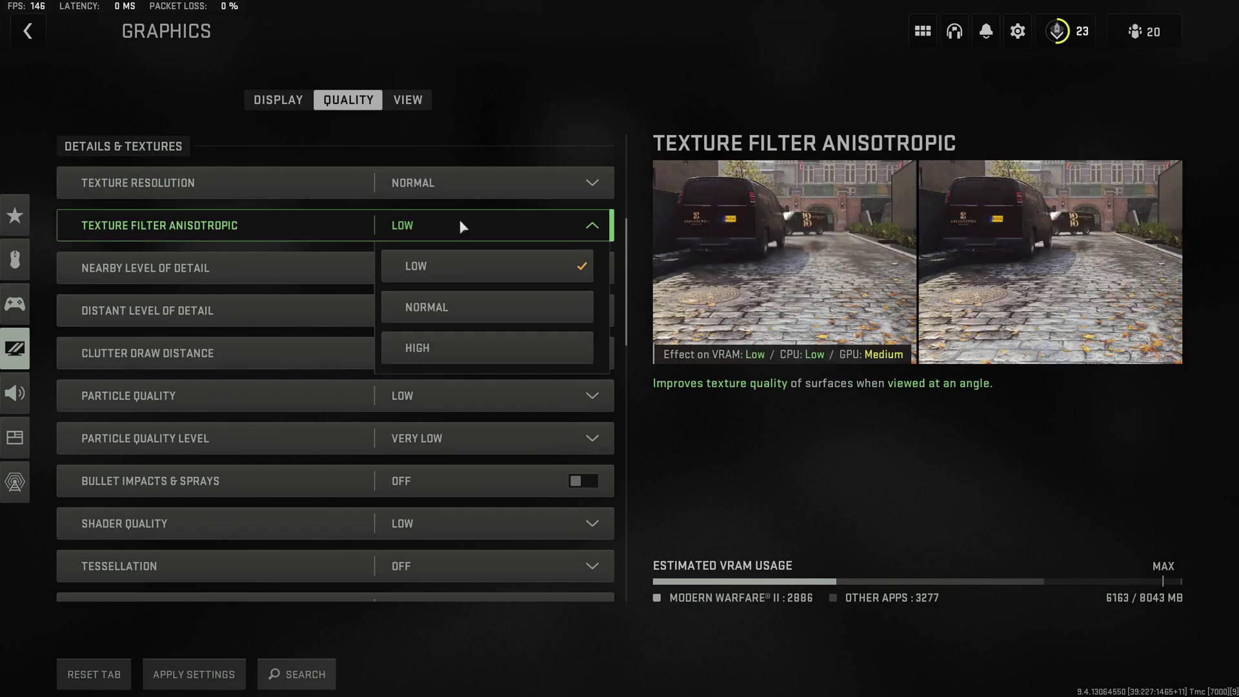
{"action": "left_click", "coordinate": [429, 351]}
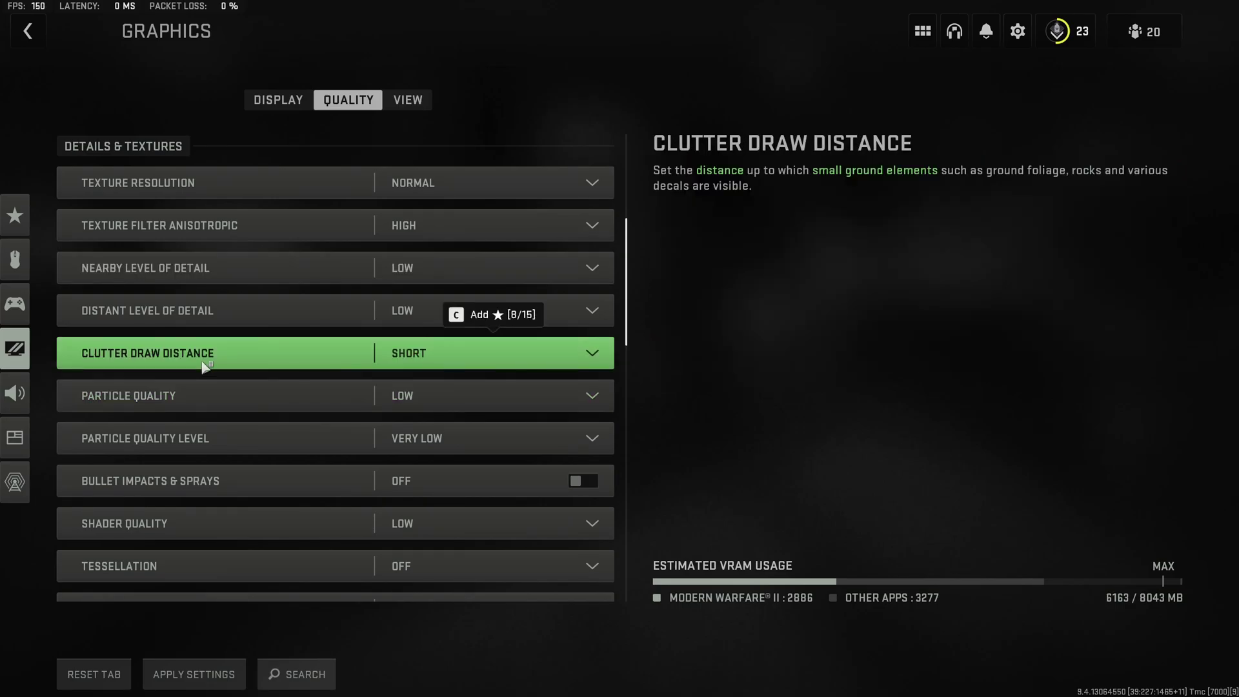
Step: Set Particle Quality to Low and check the Particle Quality Level options
{"action": "left_click", "coordinate": [429, 399]}
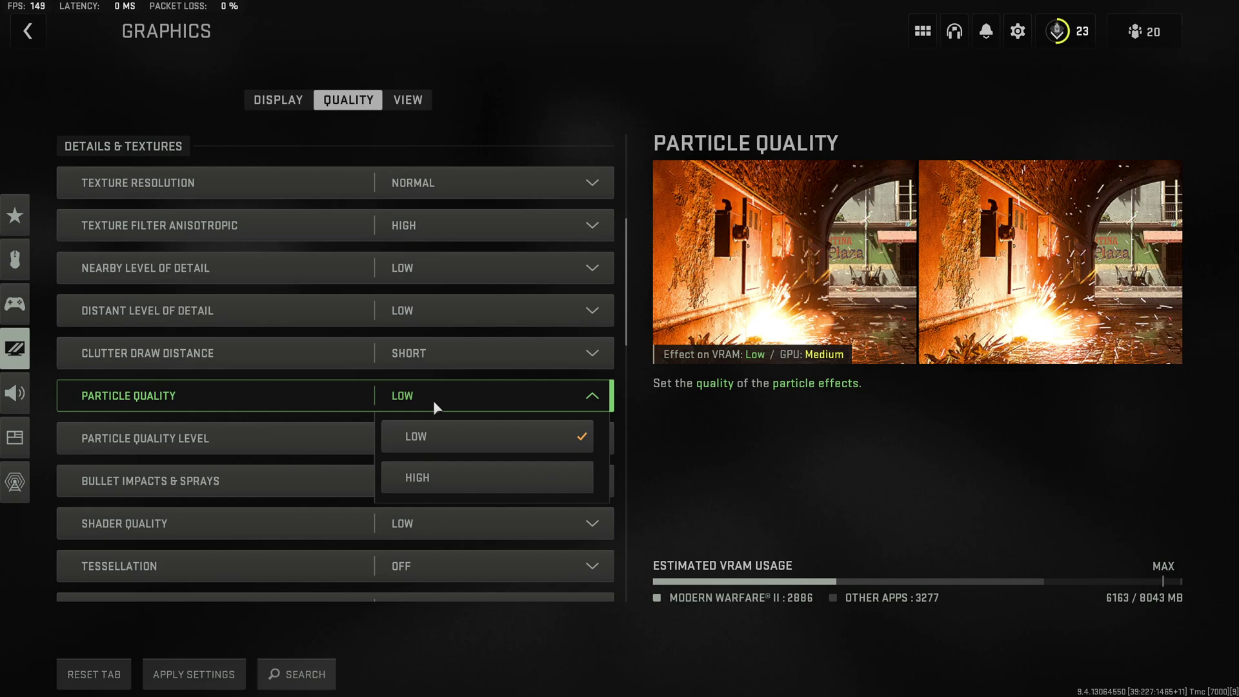
{"action": "left_click", "coordinate": [420, 436]}
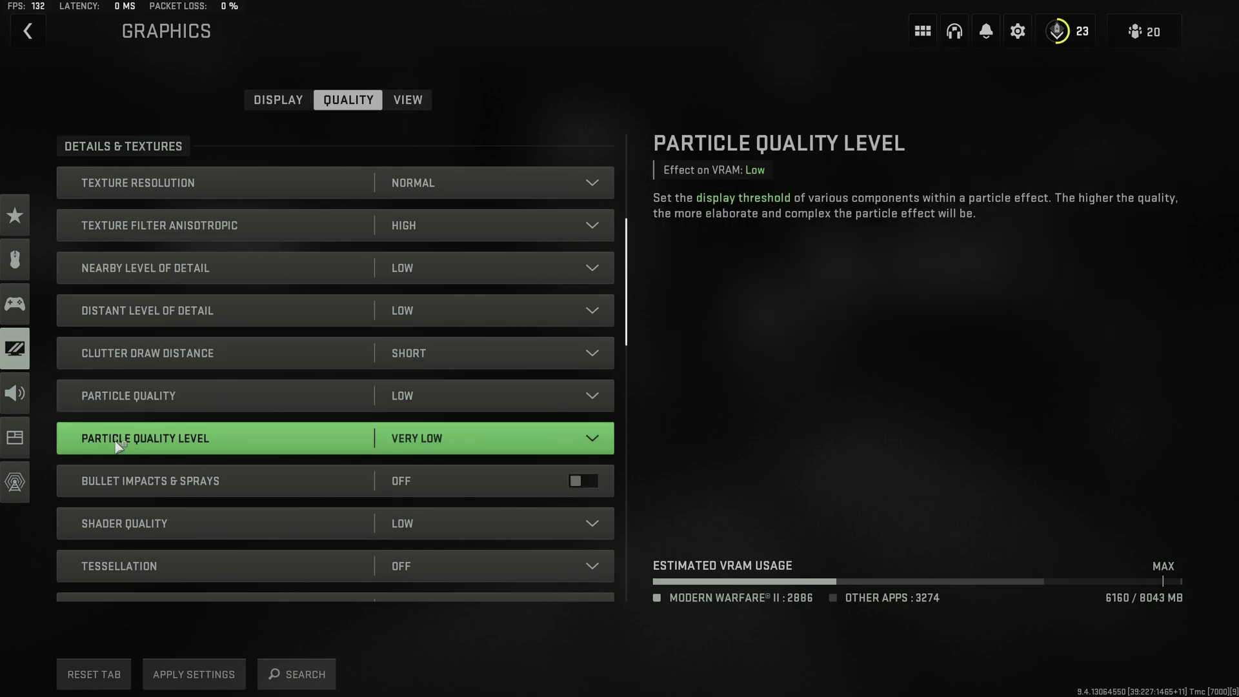
{"action": "left_click", "coordinate": [471, 444]}
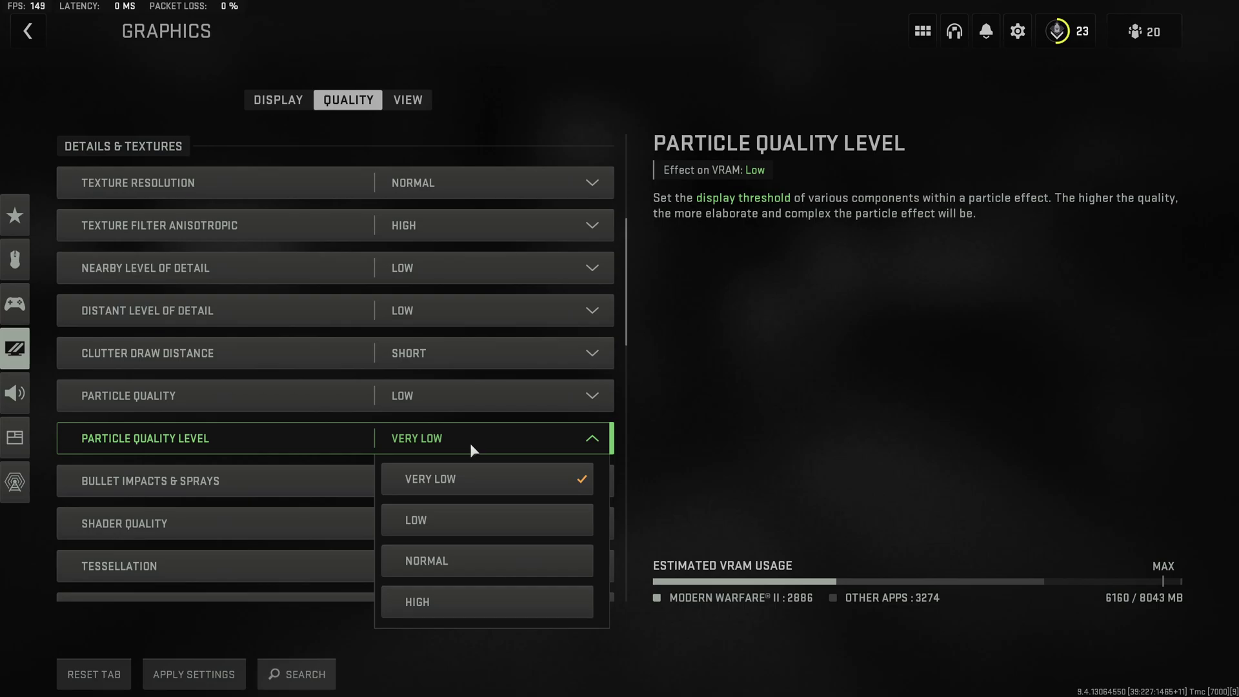
{"action": "left_click", "coordinate": [471, 447]}
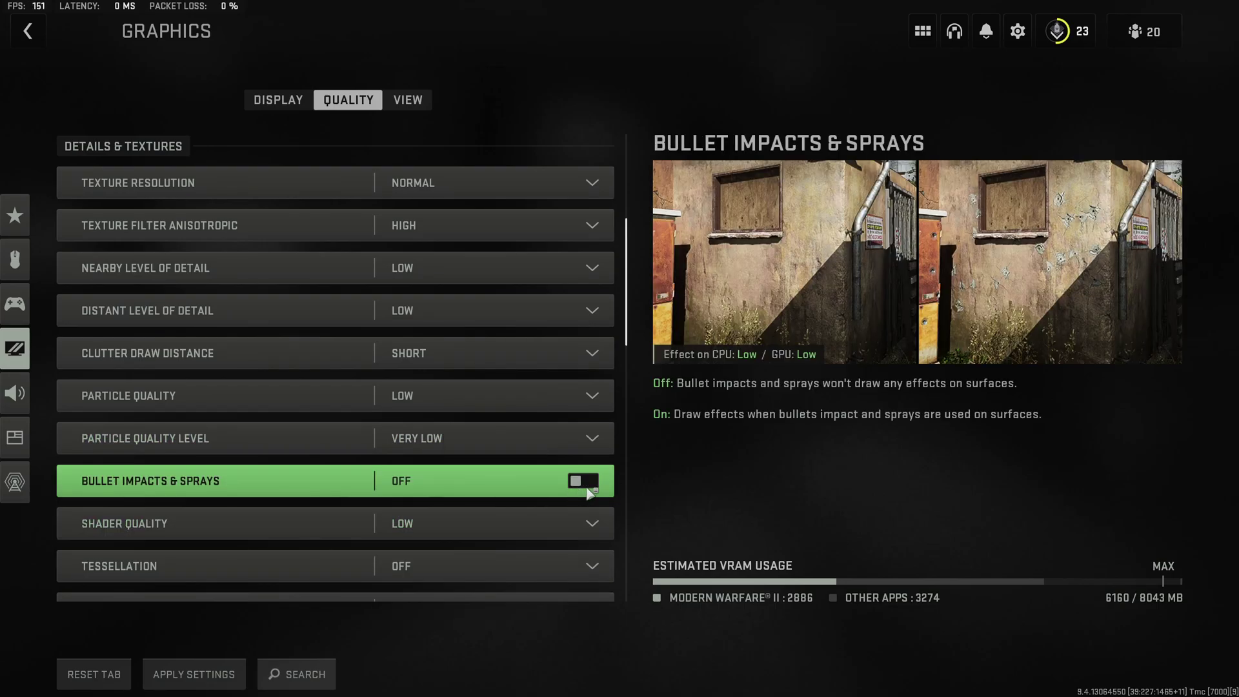
Step: Turn on Bullet Impacts & Sprays and set Shader Quality to Low
{"action": "left_click", "coordinate": [583, 482]}
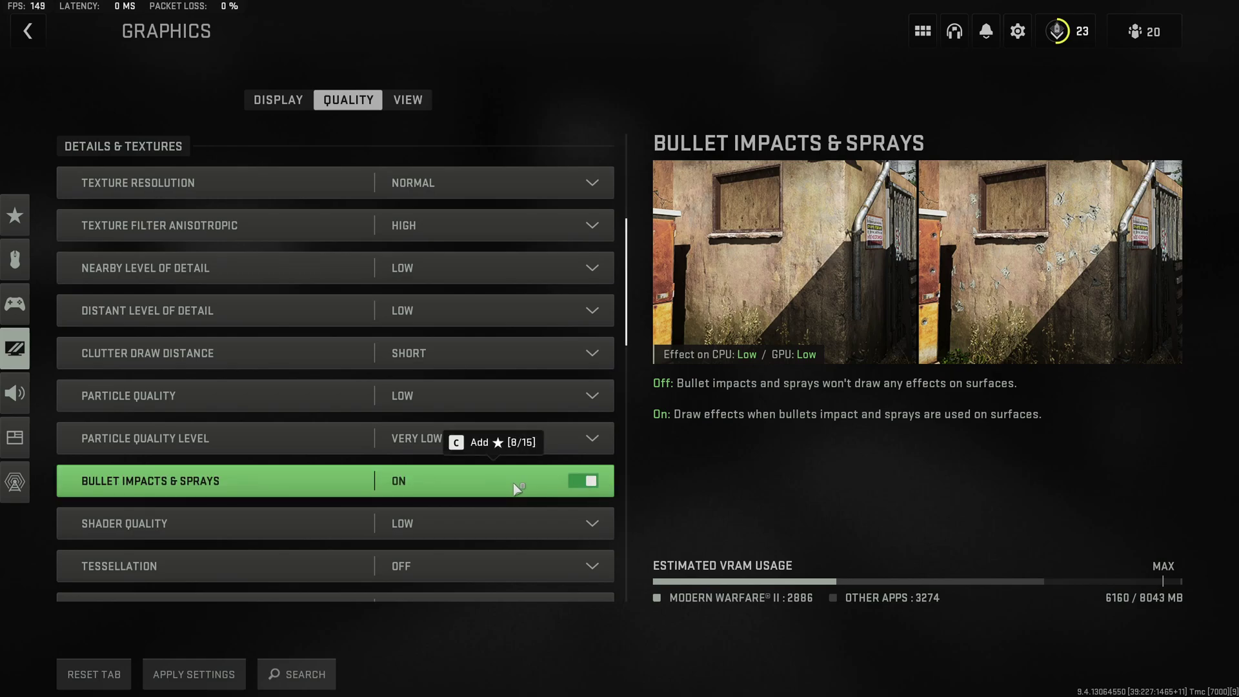
{"action": "left_click", "coordinate": [509, 531]}
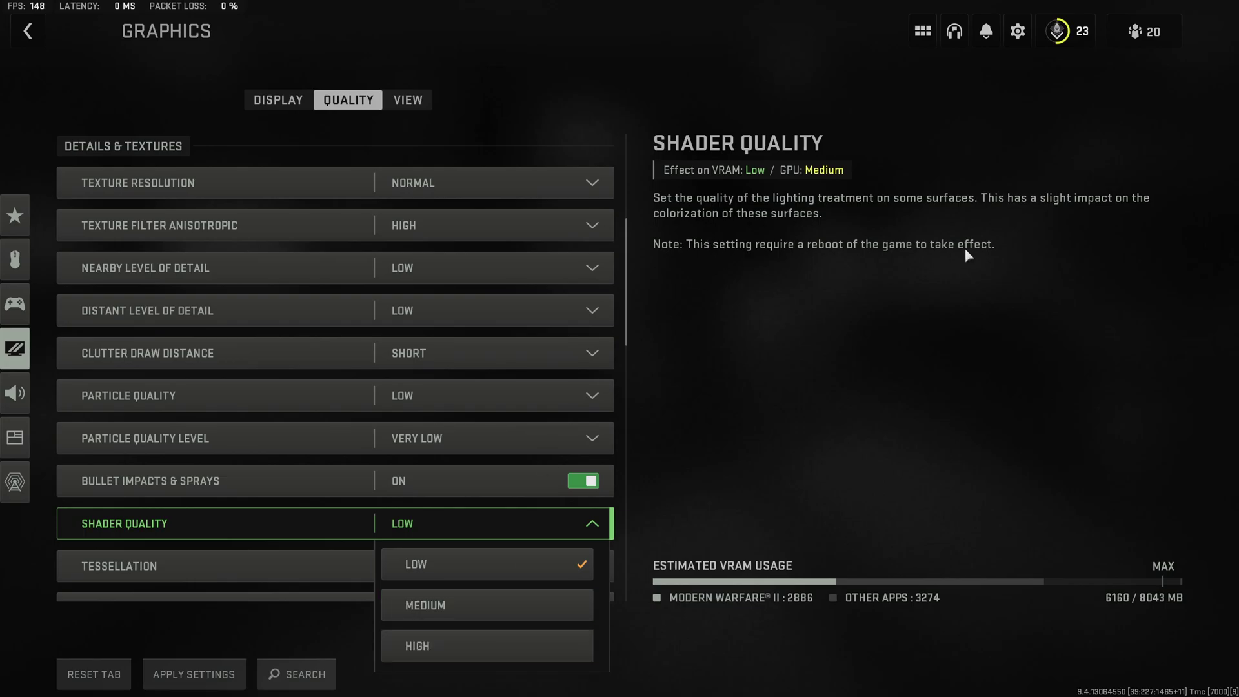
{"action": "left_click", "coordinate": [512, 567]}
Step: Set Tessellation to Off in the Details & Textures settings
{"action": "scroll", "coordinate": [512, 567], "scroll_direction": "down", "scroll_amount": 2}
{"action": "left_click", "coordinate": [494, 413]}
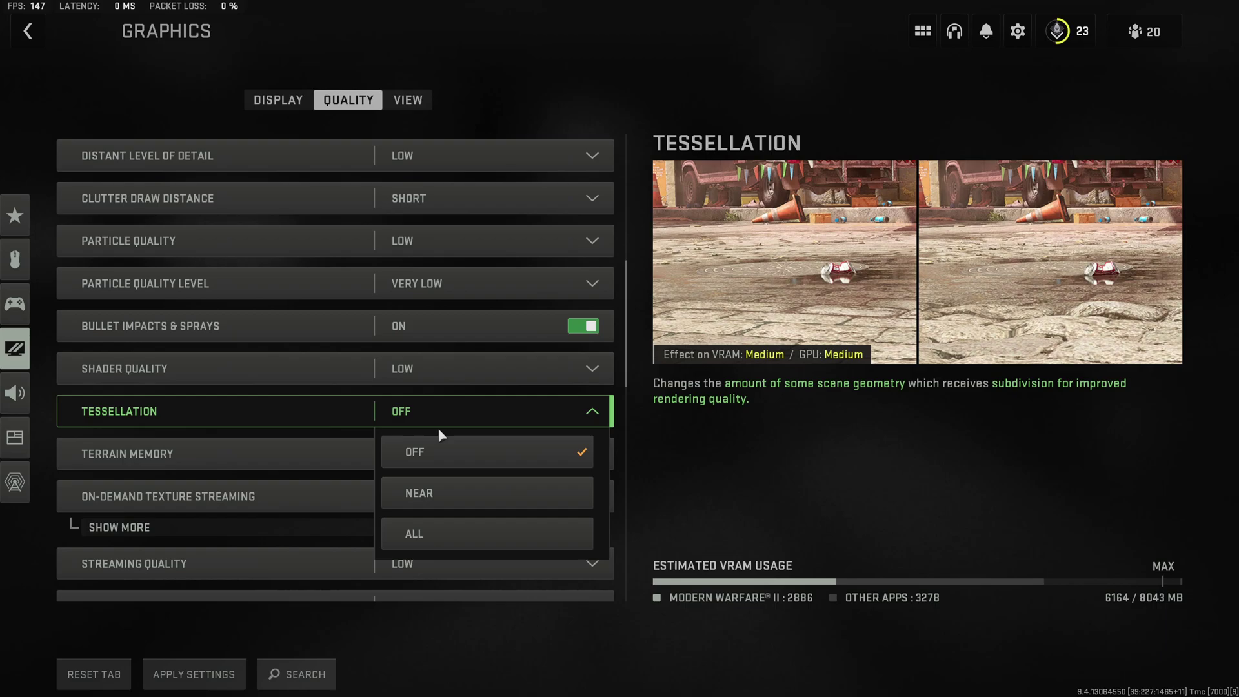
{"action": "left_click", "coordinate": [439, 450]}
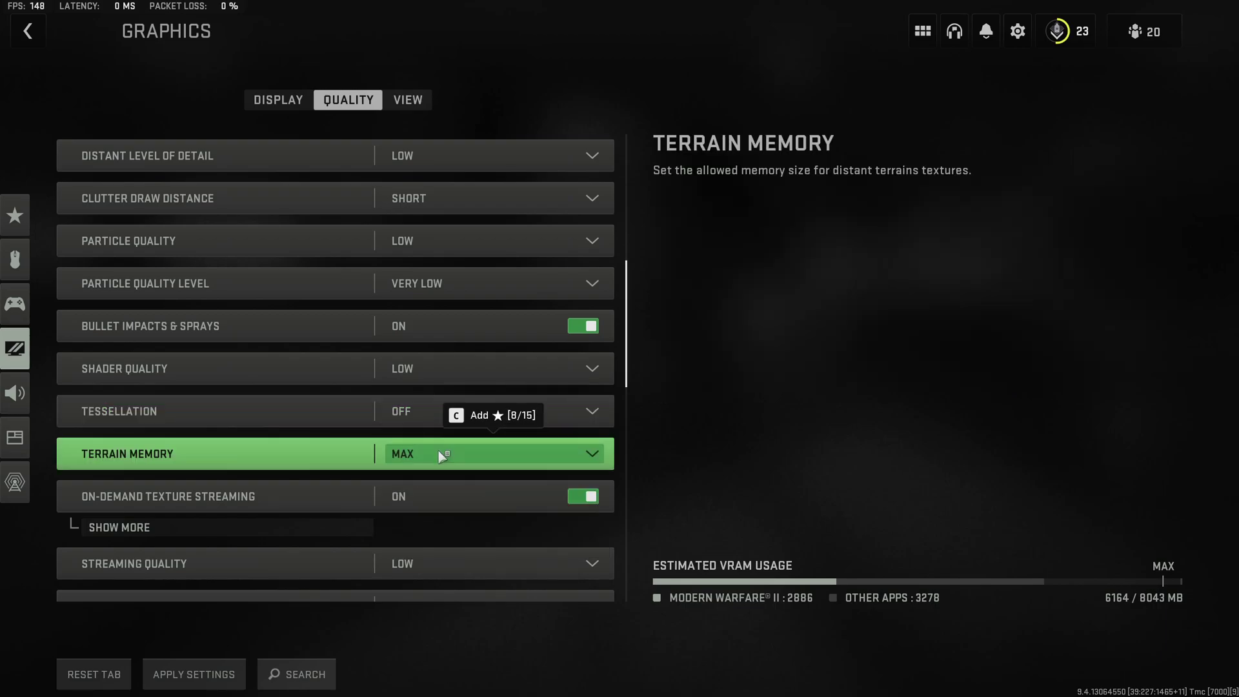
Step: Keep Terrain Memory at Max and set Shadow Map Resolution to Normal in the Quality settings
{"action": "left_click", "coordinate": [422, 455]}
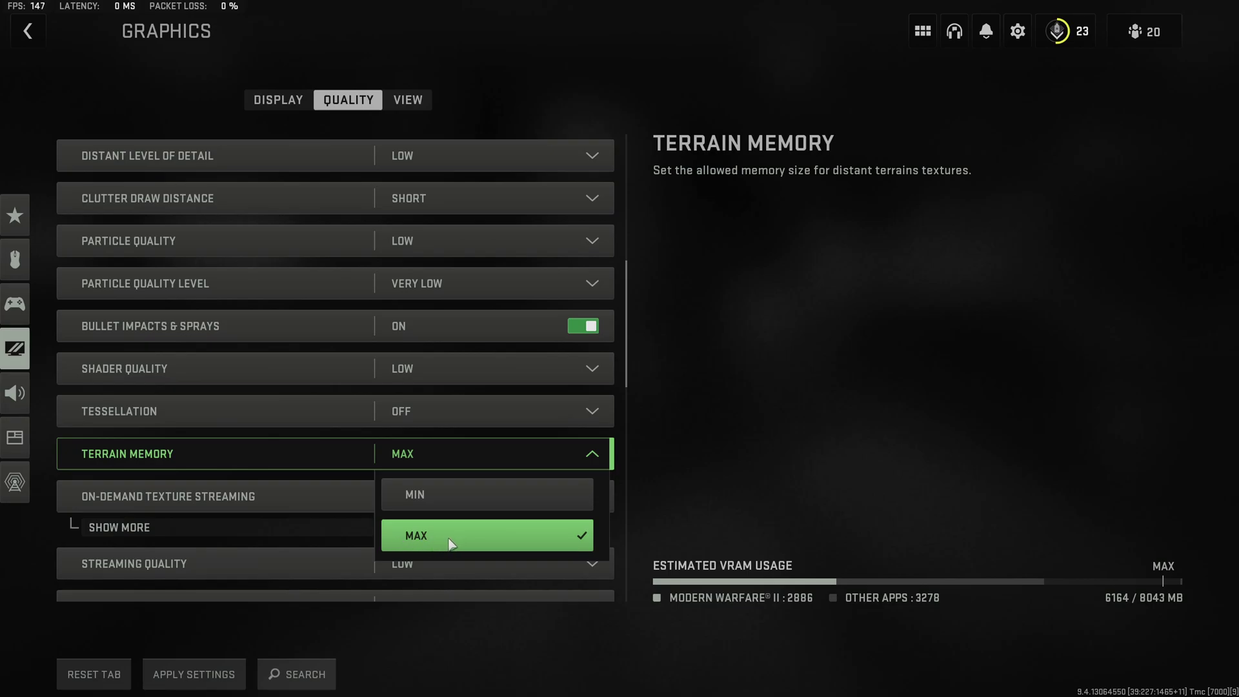
{"action": "left_click", "coordinate": [469, 455]}
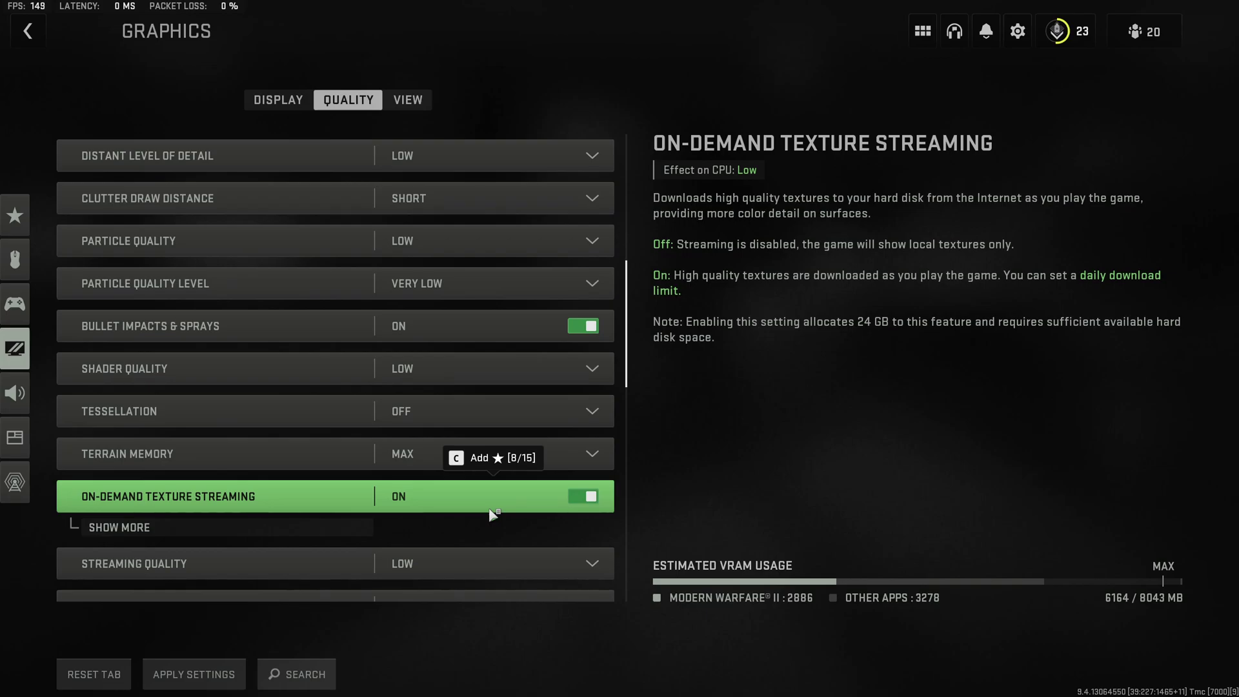
{"action": "scroll", "coordinate": [491, 514], "scroll_direction": "down", "scroll_amount": 5}
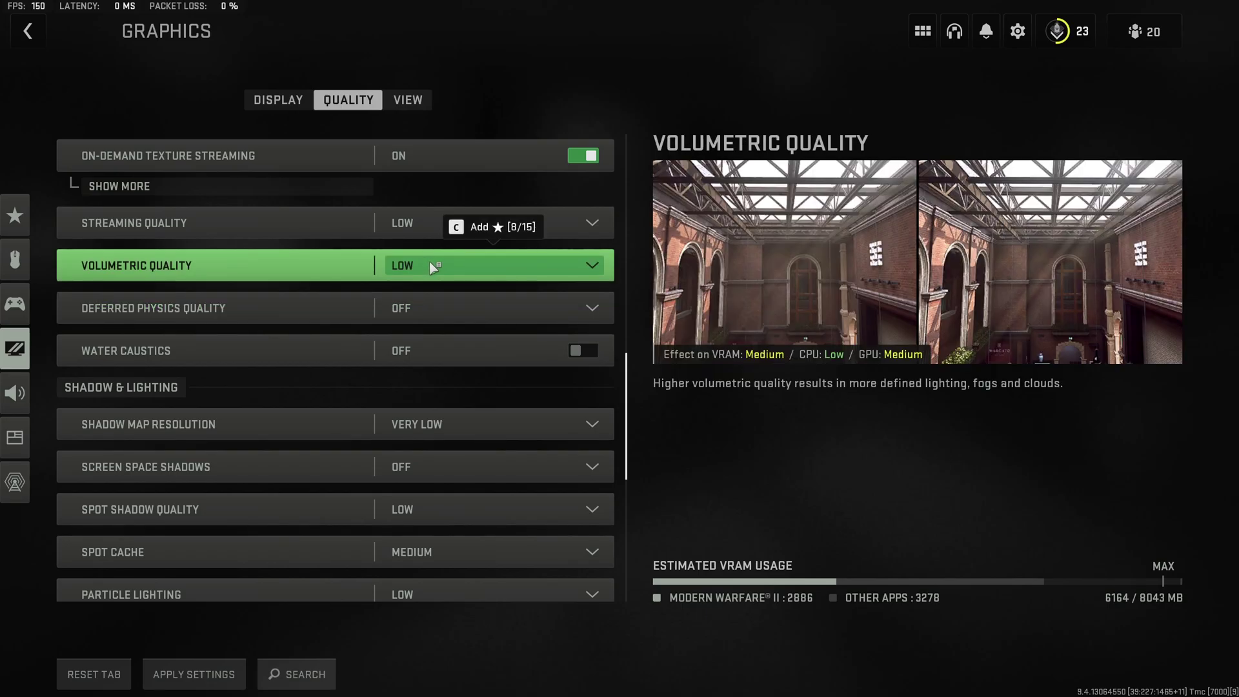
{"action": "scroll", "coordinate": [429, 260], "scroll_direction": "down", "scroll_amount": 5}
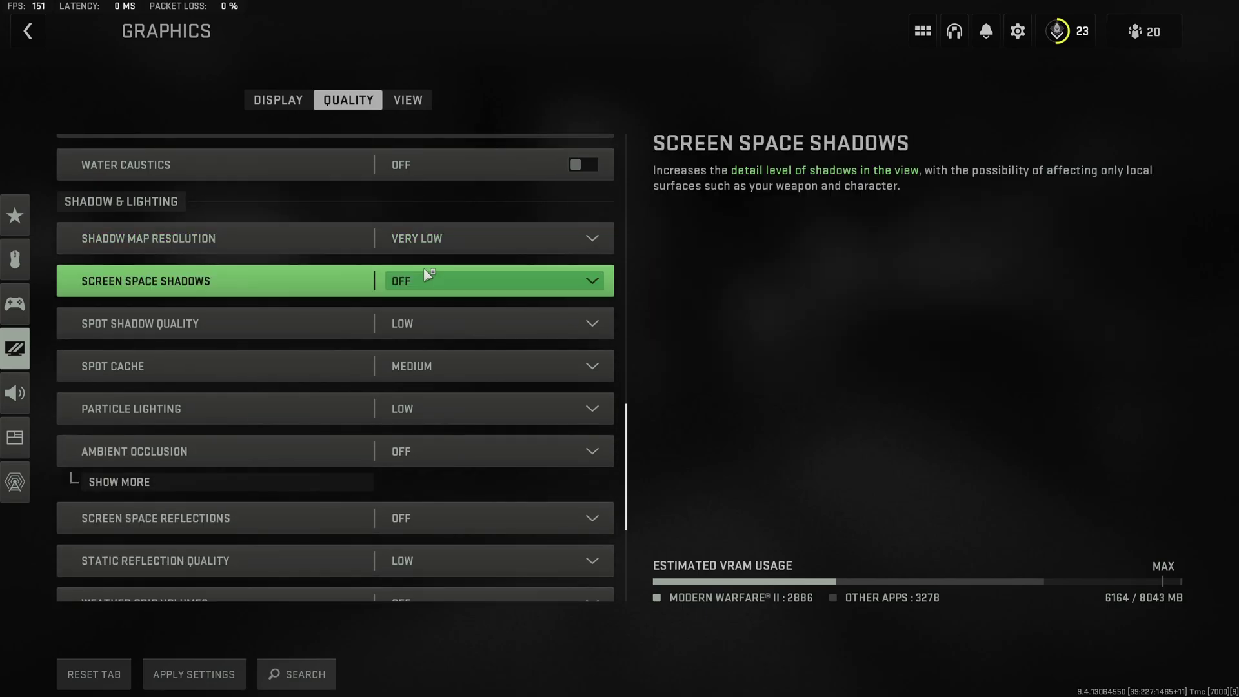
{"action": "left_click", "coordinate": [466, 242]}
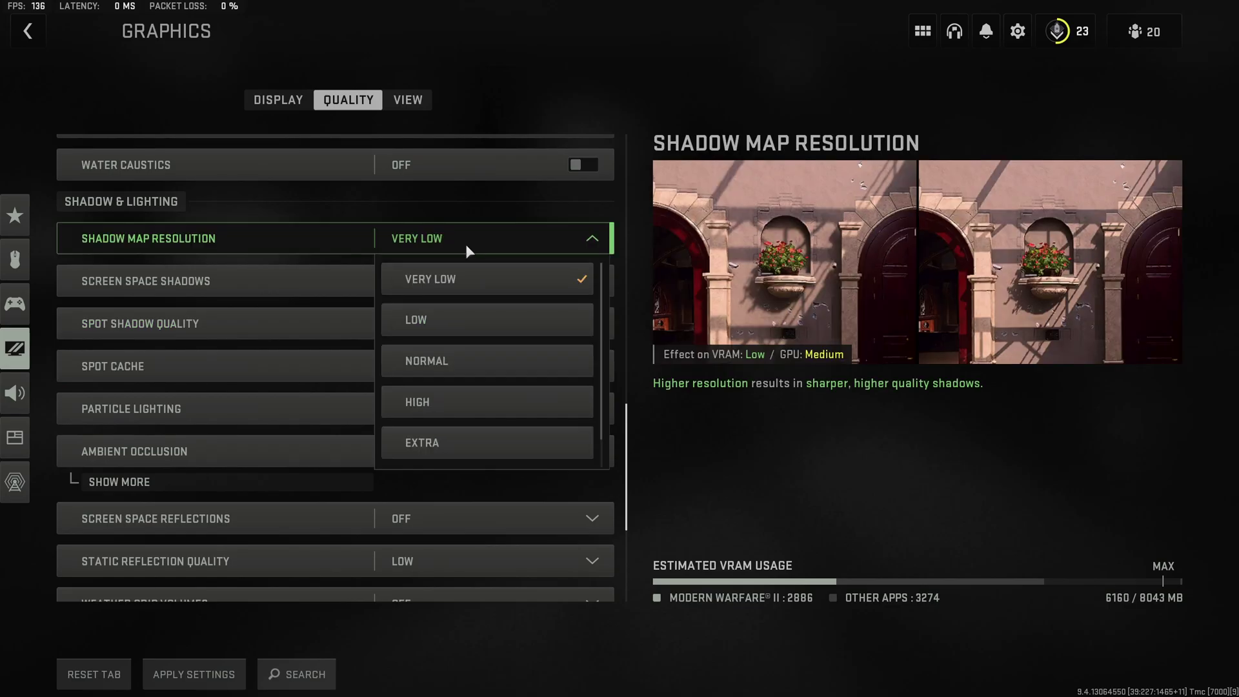
{"action": "left_click", "coordinate": [467, 372]}
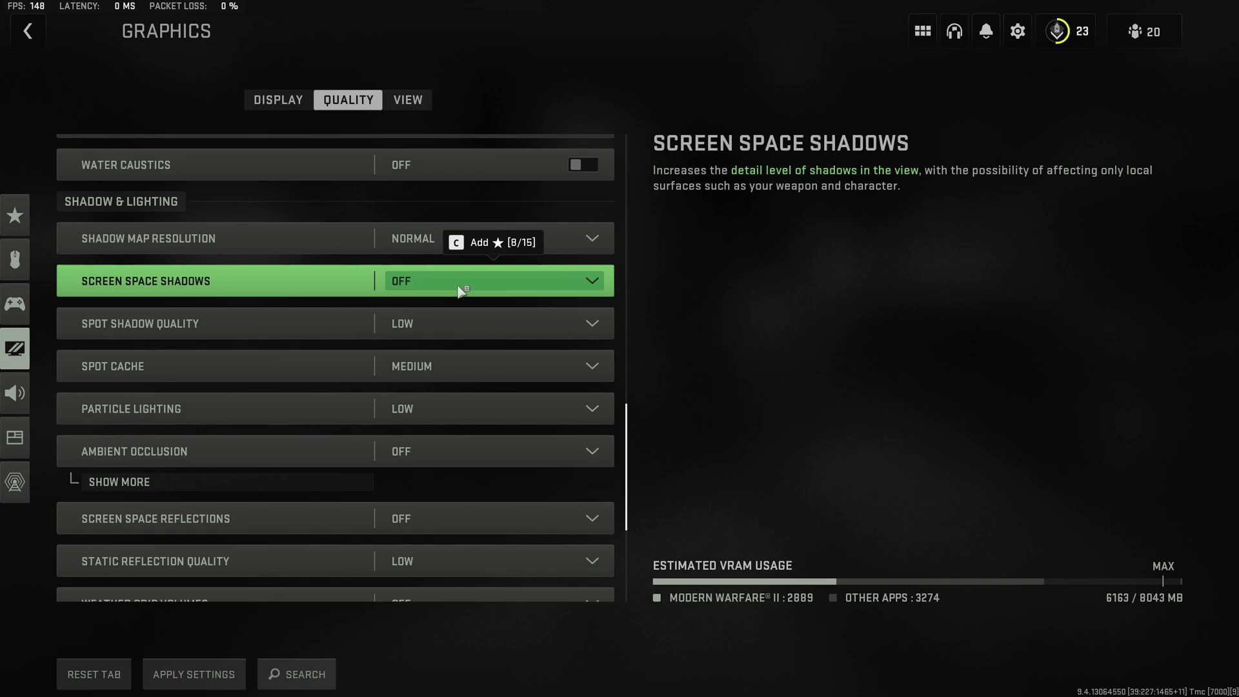
Step: Leave Screen Space Shadows at Off and set Spot Shadow Quality to Medium under Shadow & Lighting
{"action": "left_click", "coordinate": [461, 290]}
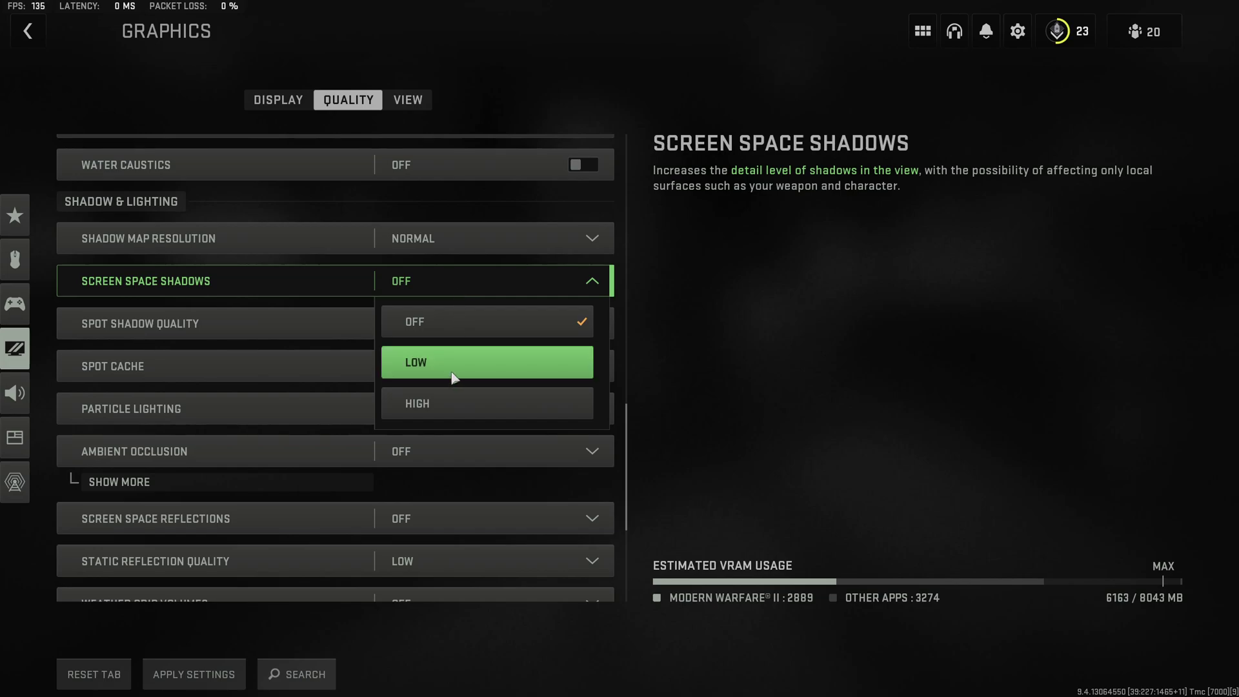
{"action": "left_click", "coordinate": [464, 288]}
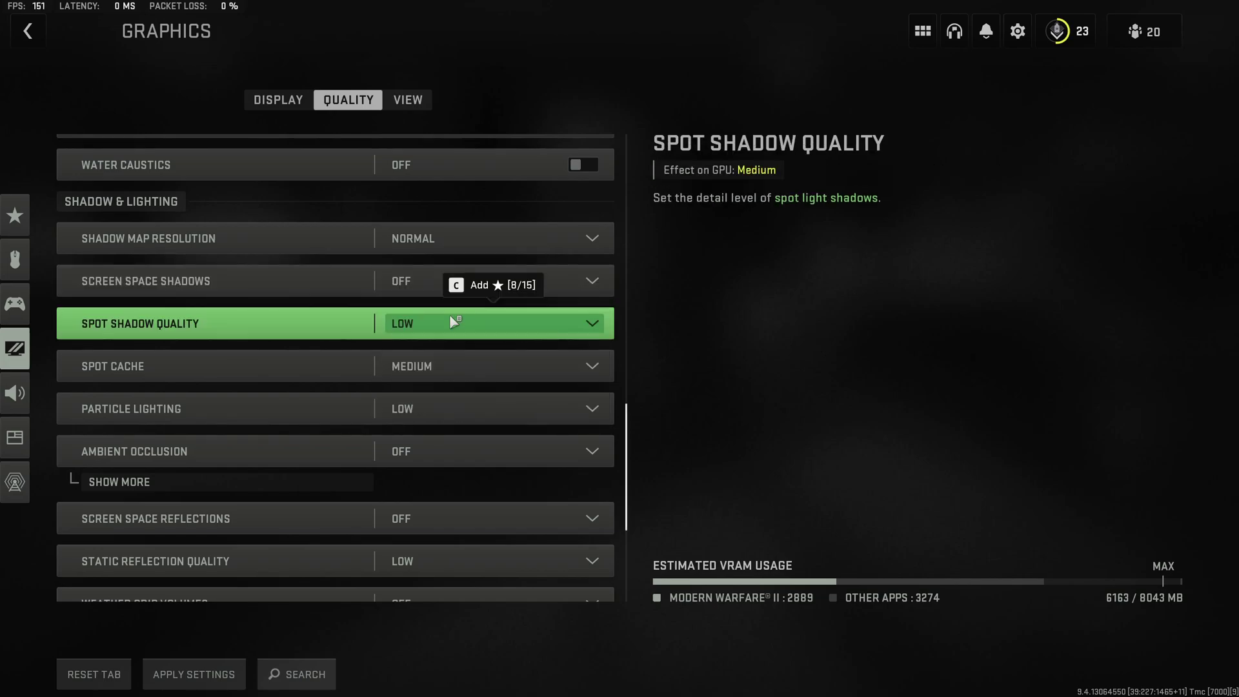
{"action": "left_click", "coordinate": [454, 321]}
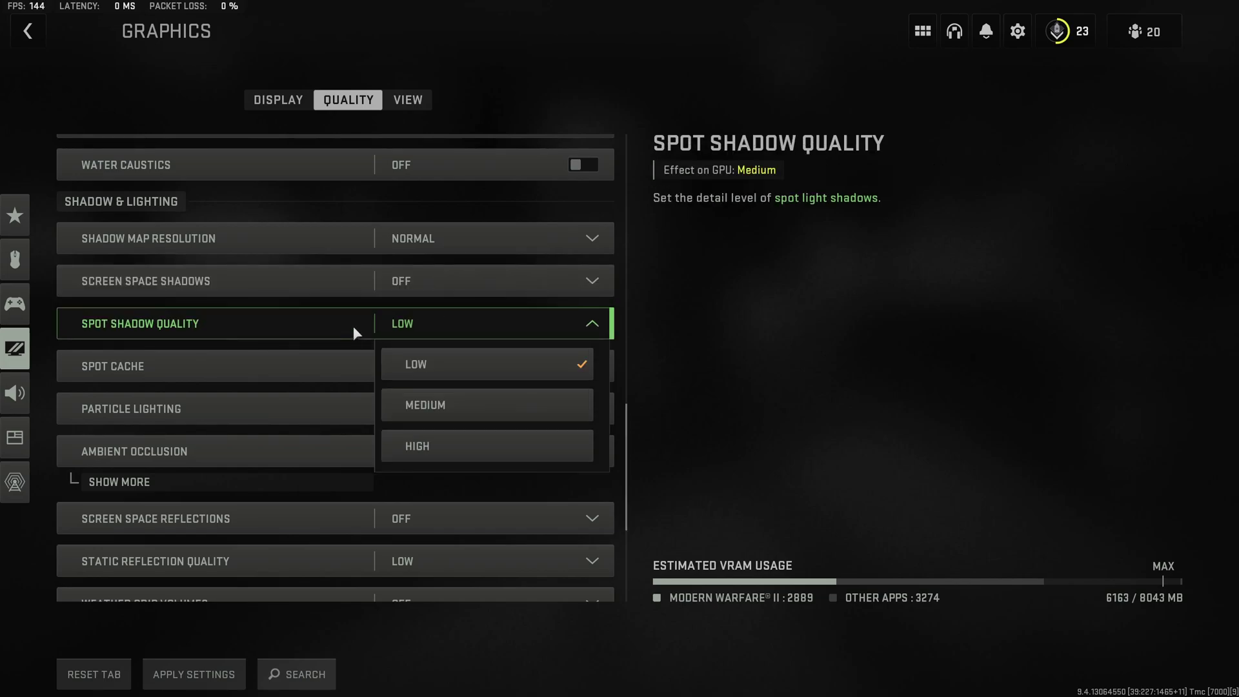
{"action": "left_click", "coordinate": [455, 414]}
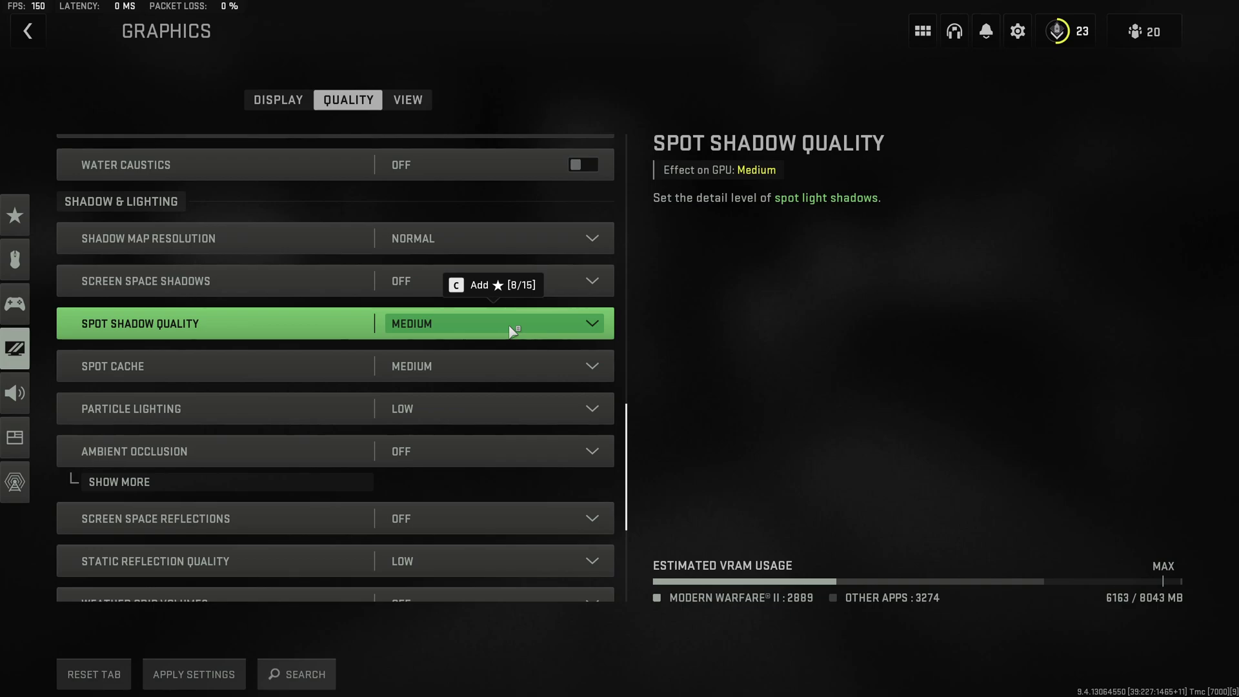
Step: Check the options for Spot Cache and NVIDIA Reflex Low Latency without changing either setting
{"action": "left_click", "coordinate": [492, 377]}
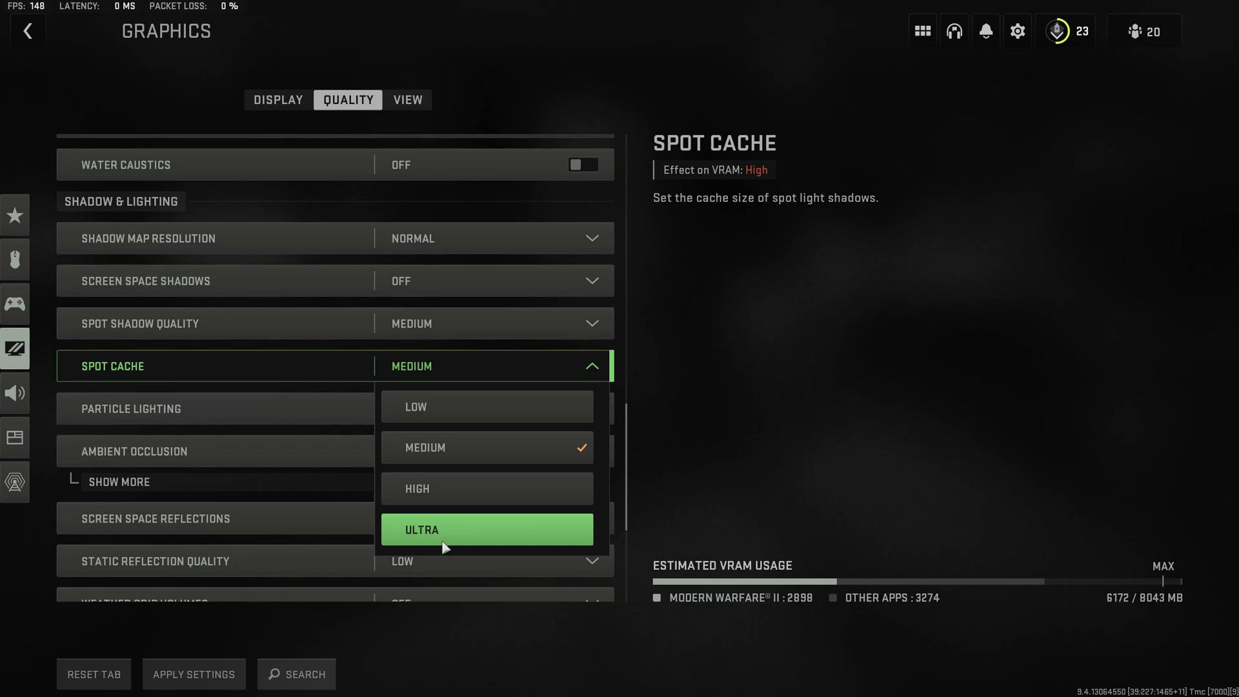
{"action": "key", "text": "Escape"}
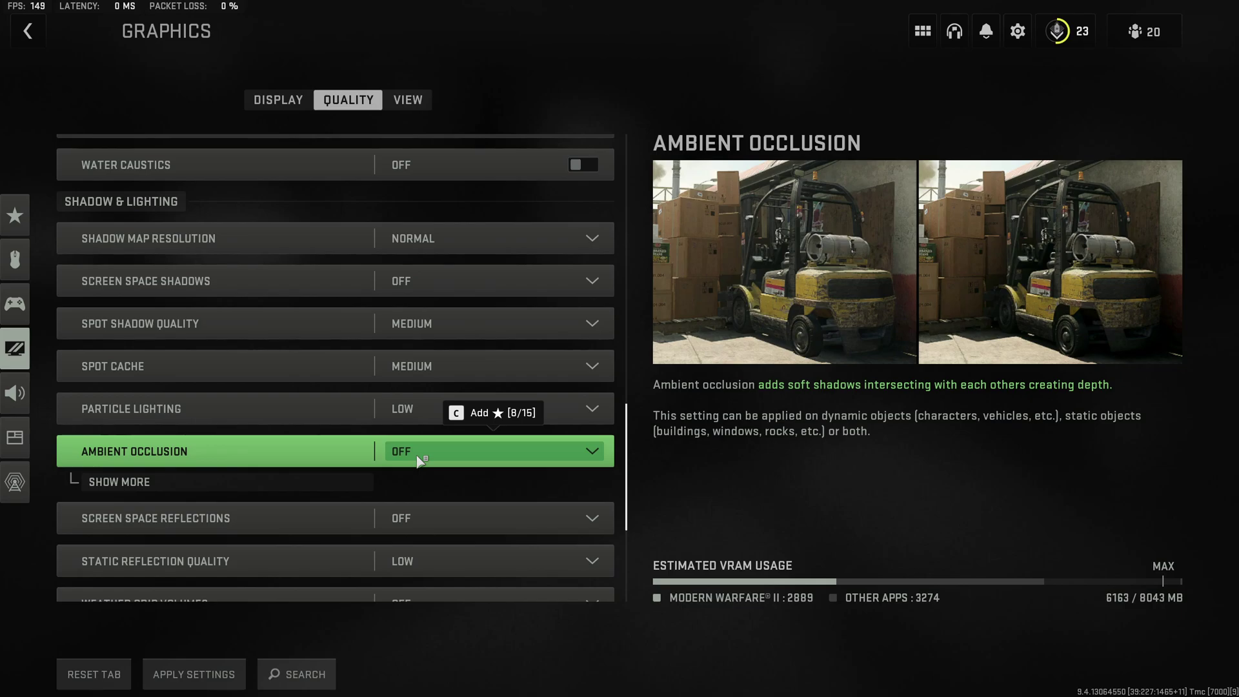
{"action": "scroll", "coordinate": [420, 459], "scroll_direction": "down", "scroll_amount": 3}
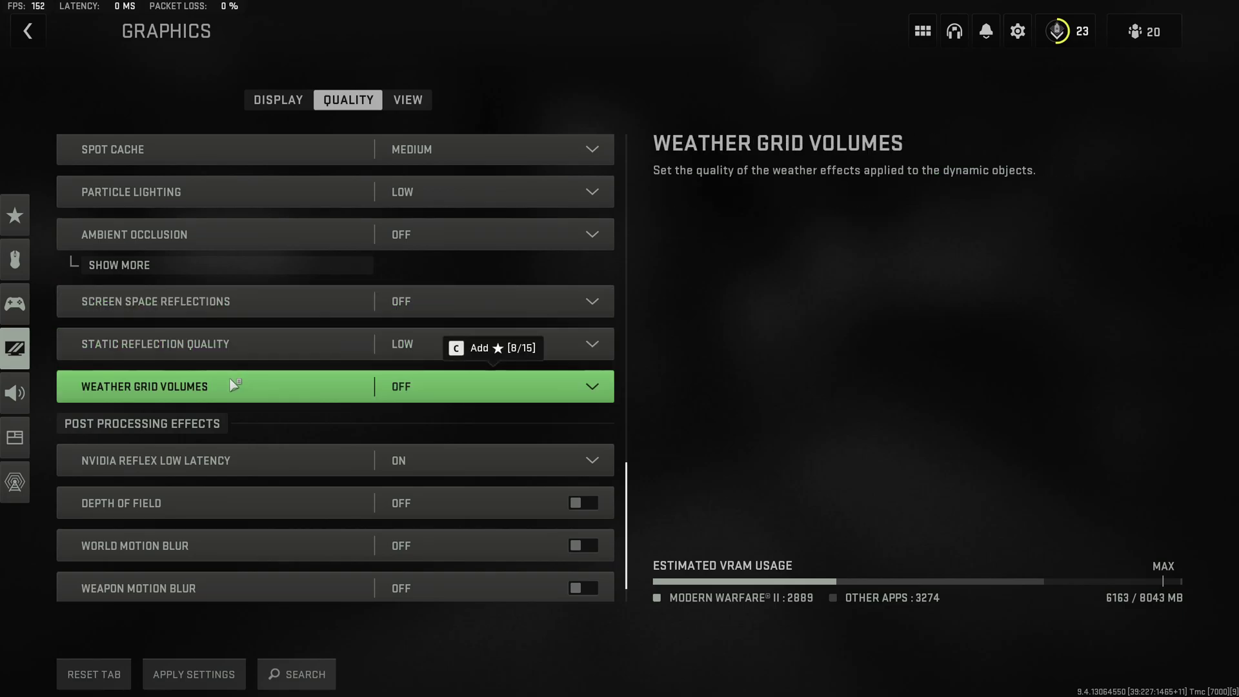
{"action": "scroll", "coordinate": [108, 404], "scroll_direction": "down", "scroll_amount": 1}
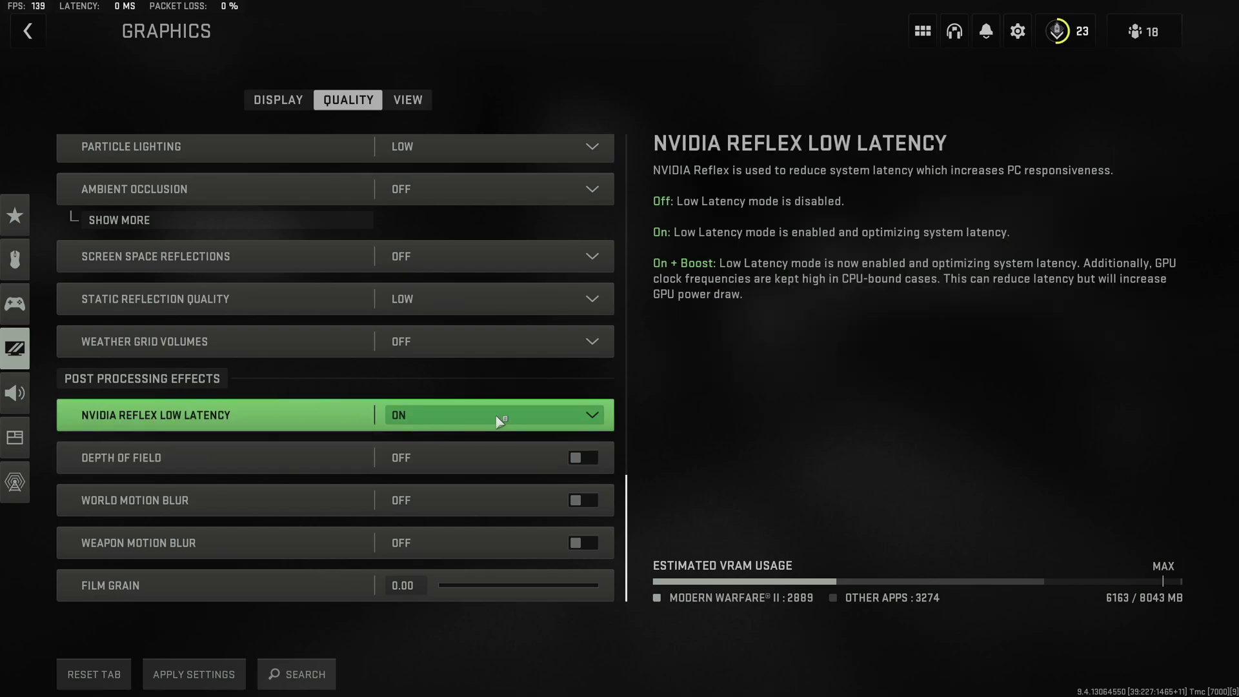
{"action": "left_click", "coordinate": [497, 417]}
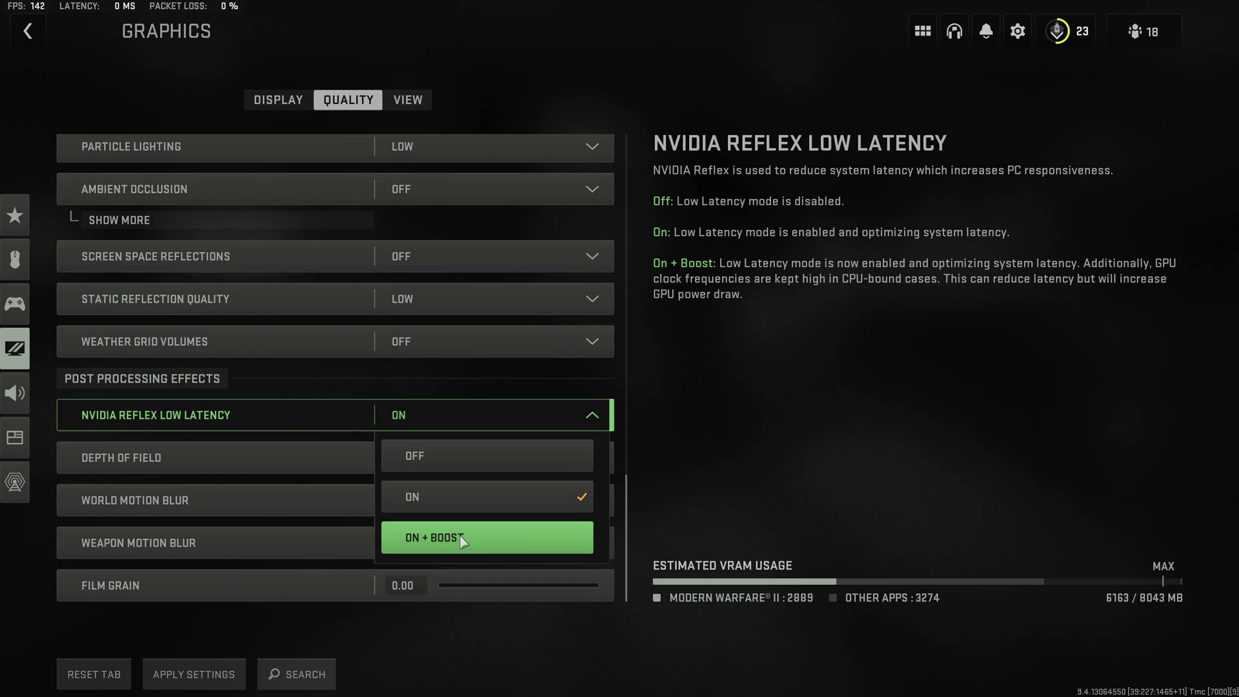
{"action": "key", "text": "q"}
{"action": "left_click", "coordinate": [126, 188]}
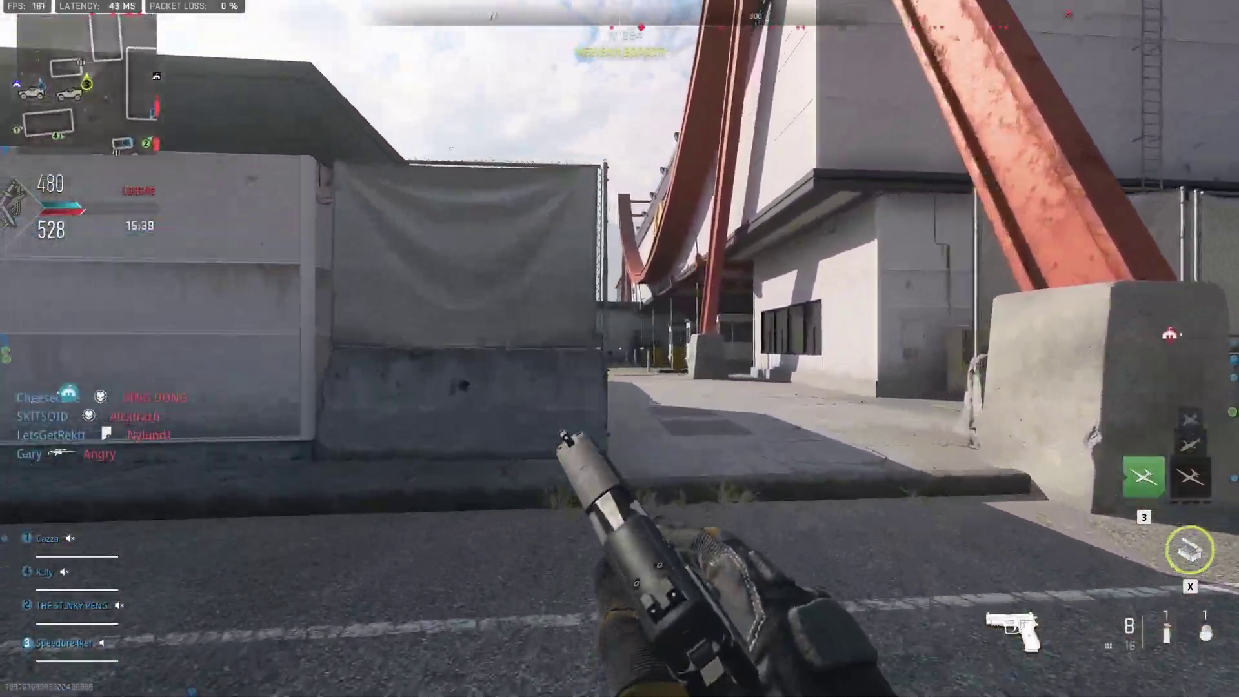
{"action": "key", "text": "1"}
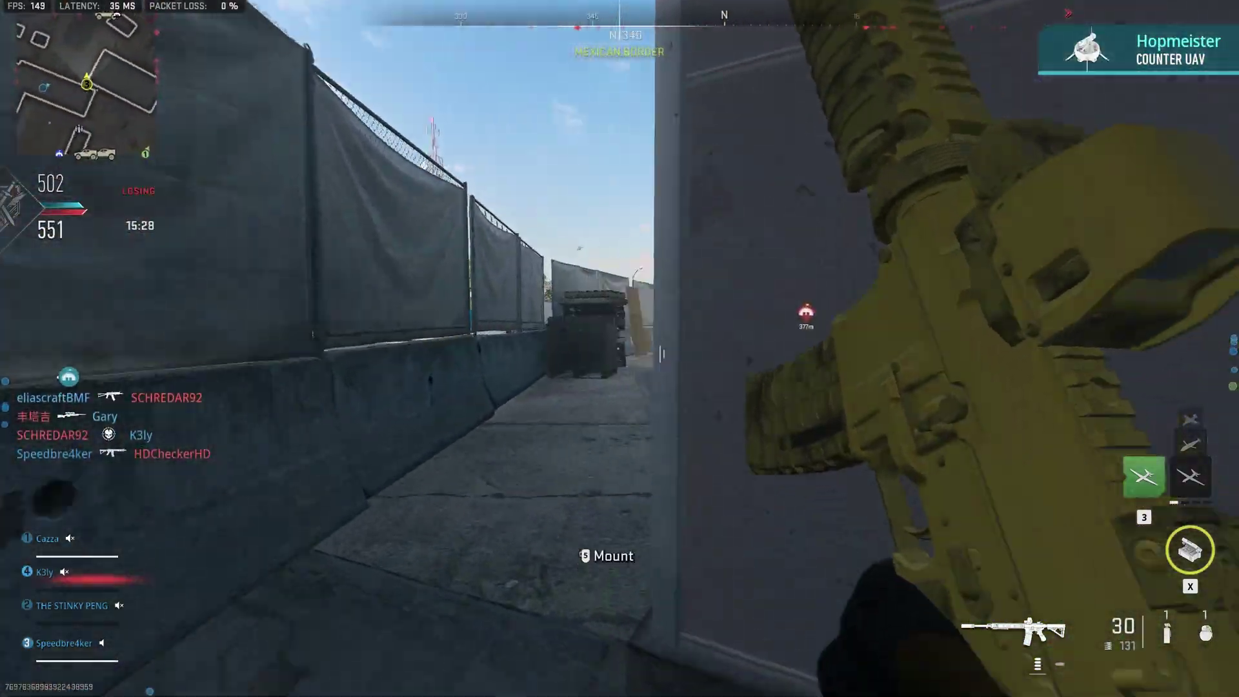
{"action": "key", "text": "w"}
{"action": "right_click", "coordinate": [620, 348]}
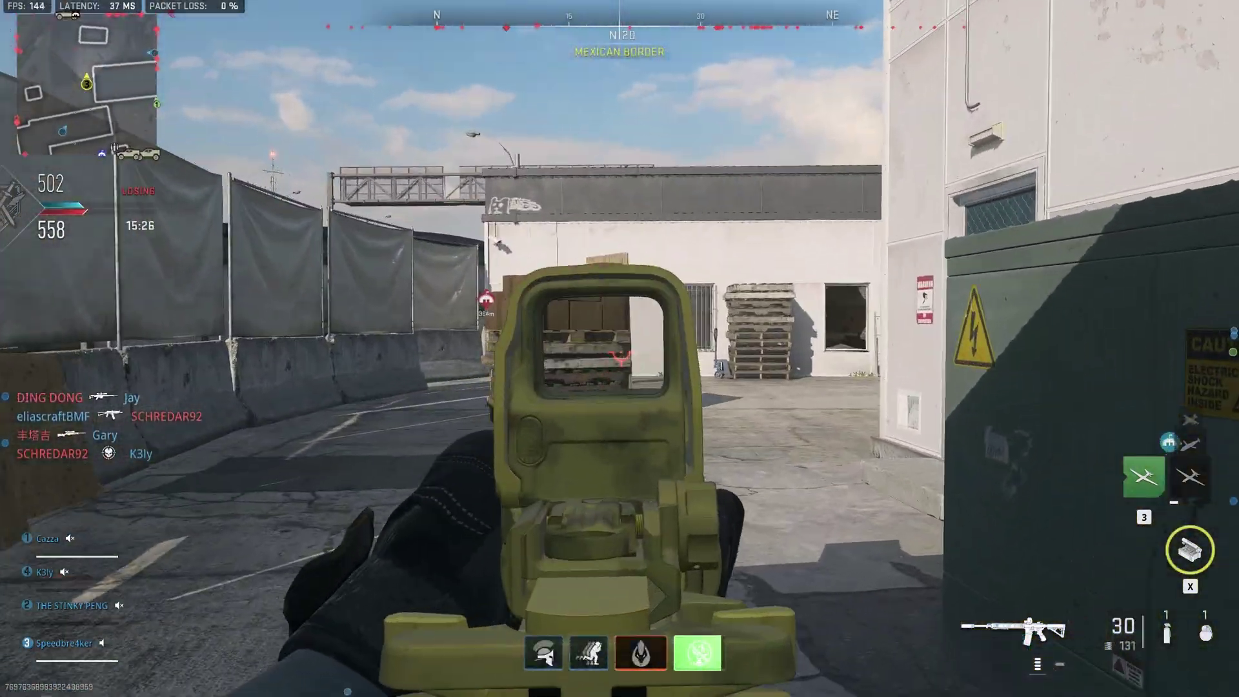
{"action": "key", "text": "shift"}
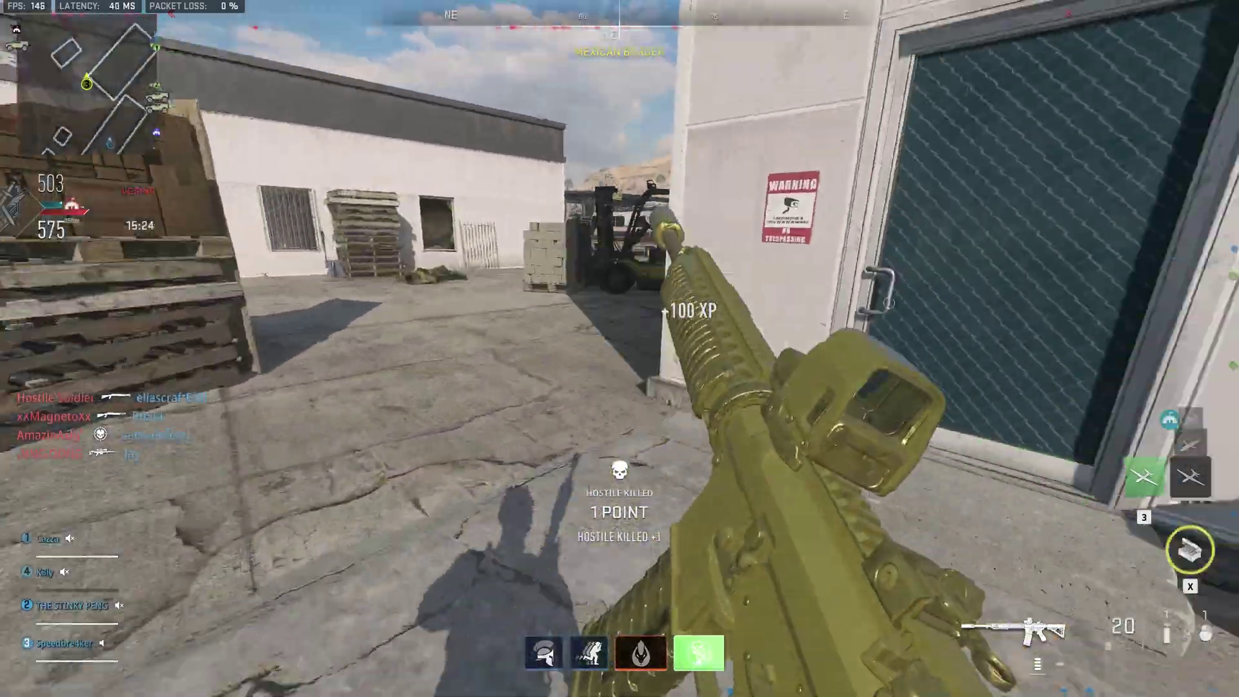
{"action": "key", "text": "w"}
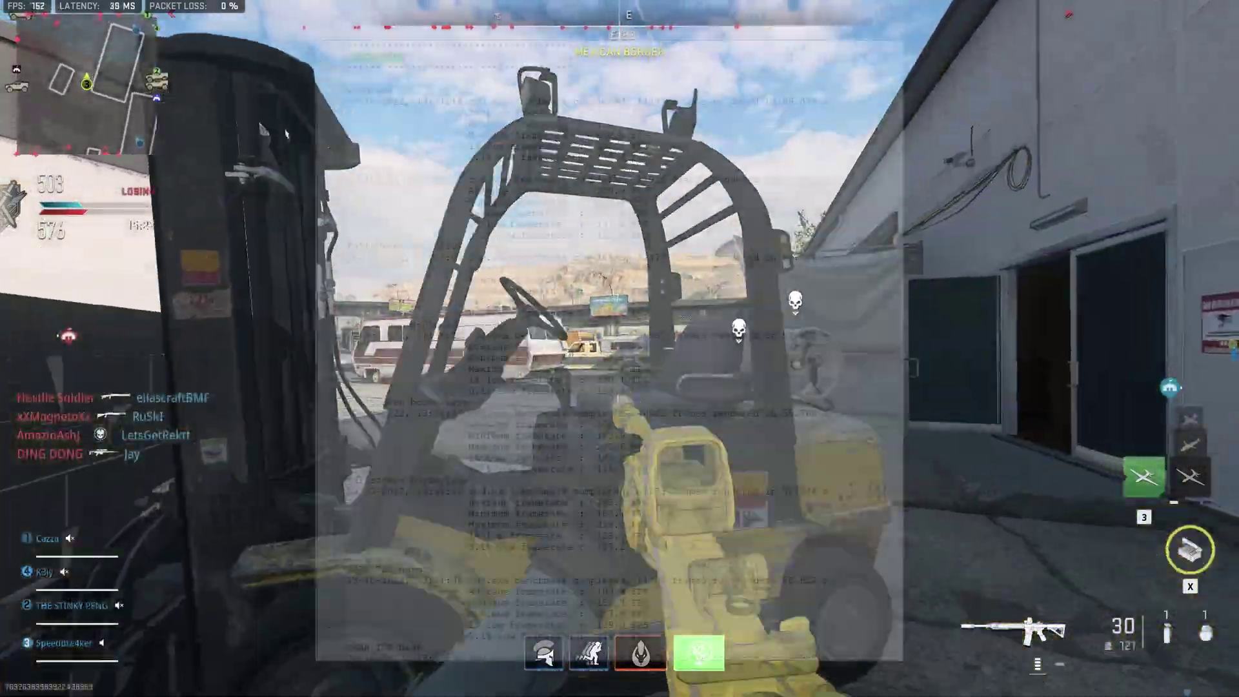
Step: Look through the benchmark log comparing frame rates for bullet impacts, shader quality, upscaling and field of view settings
{"action": "scroll", "coordinate": [609, 350], "scroll_direction": "down", "scroll_amount": 20}
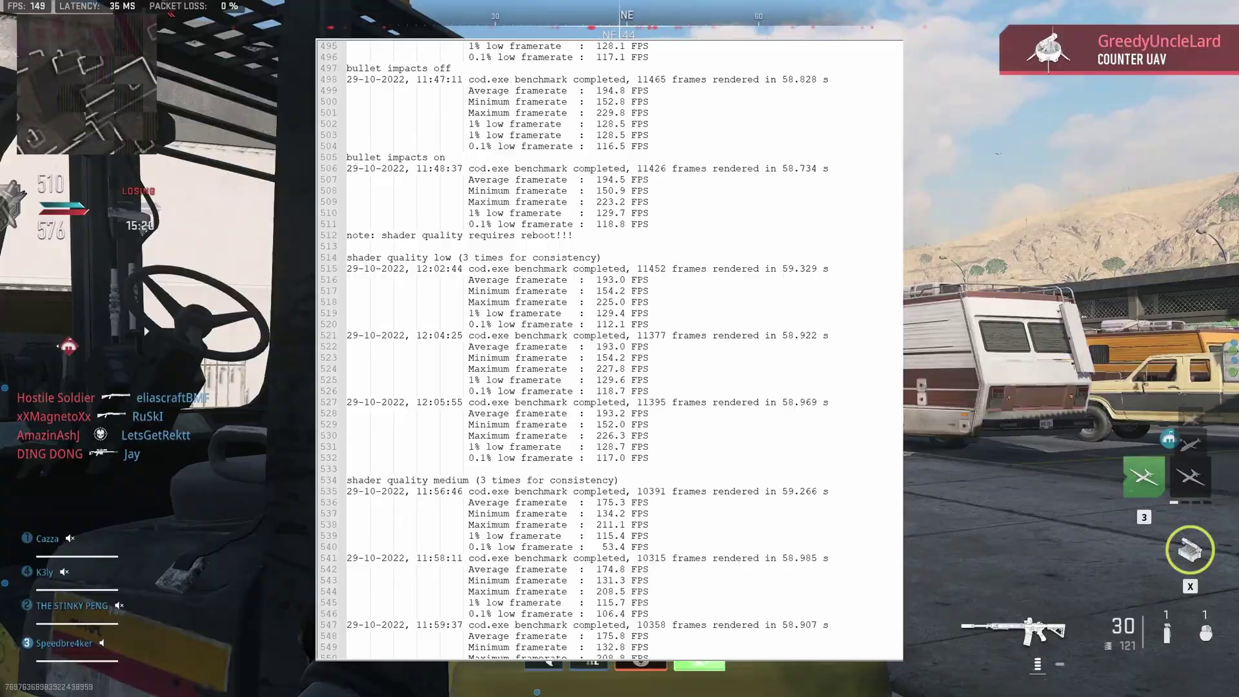
{"action": "scroll", "coordinate": [609, 350], "scroll_direction": "down", "scroll_amount": 20}
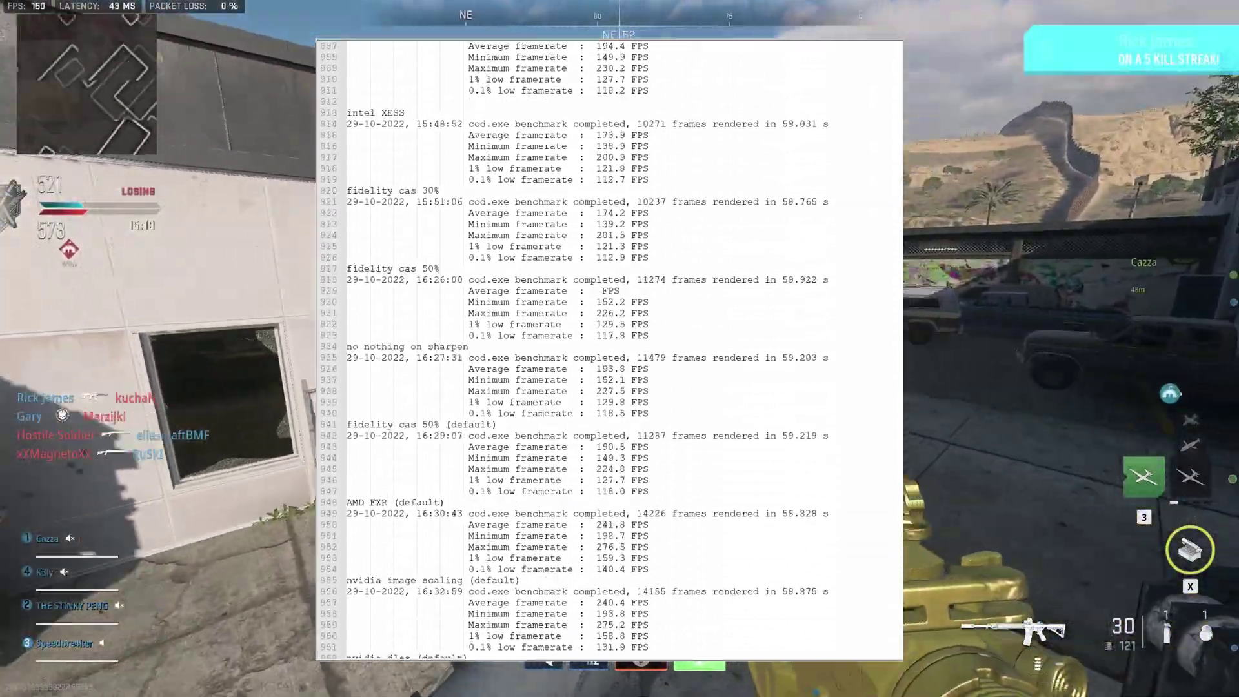
{"action": "scroll", "coordinate": [609, 350], "scroll_direction": "down", "scroll_amount": 18}
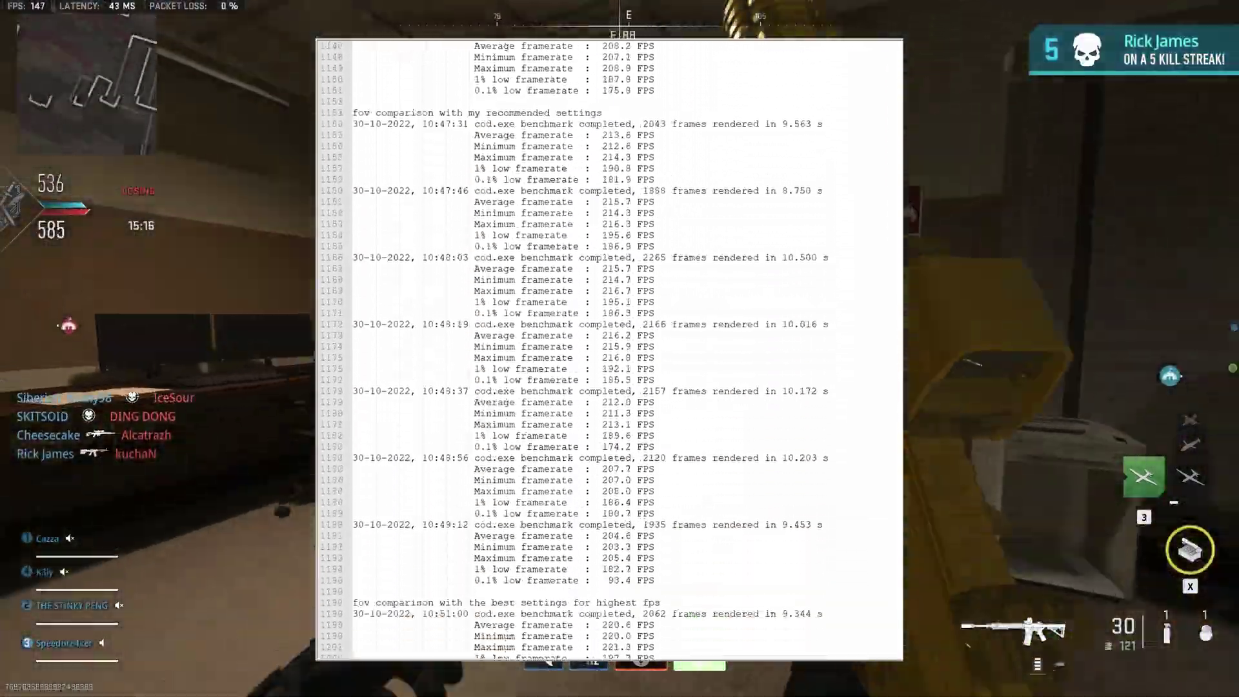
{"action": "key", "text": "w"}
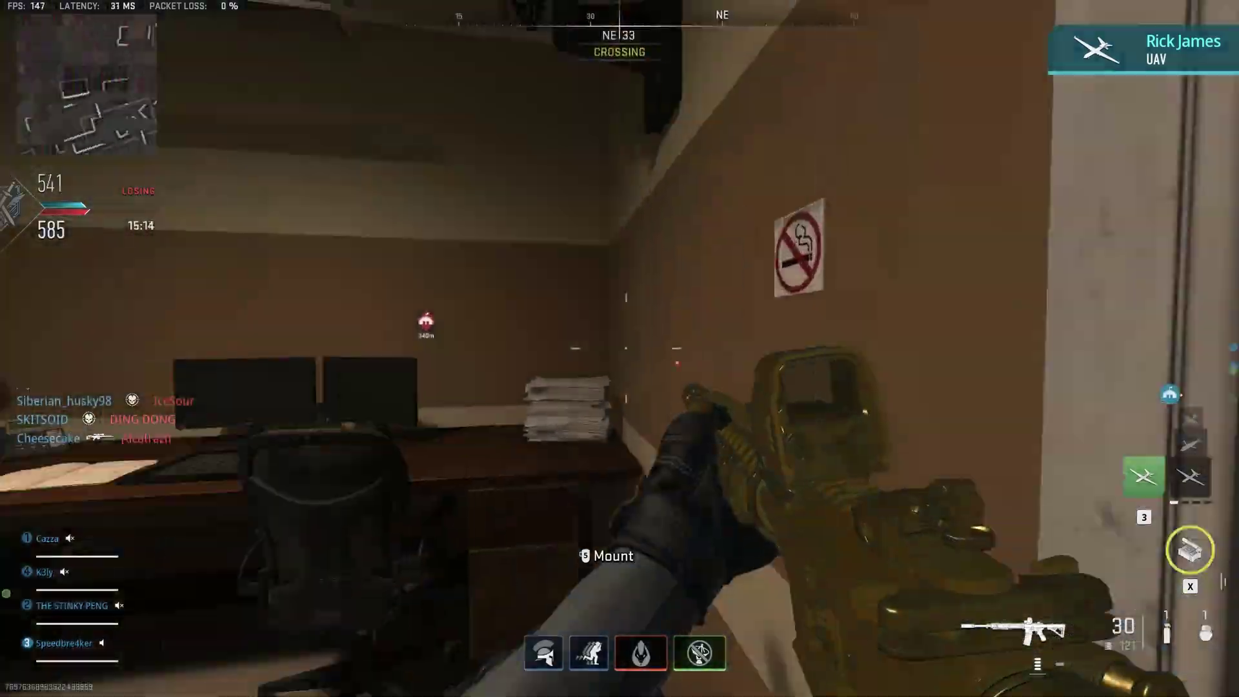
{"action": "key", "text": "w"}
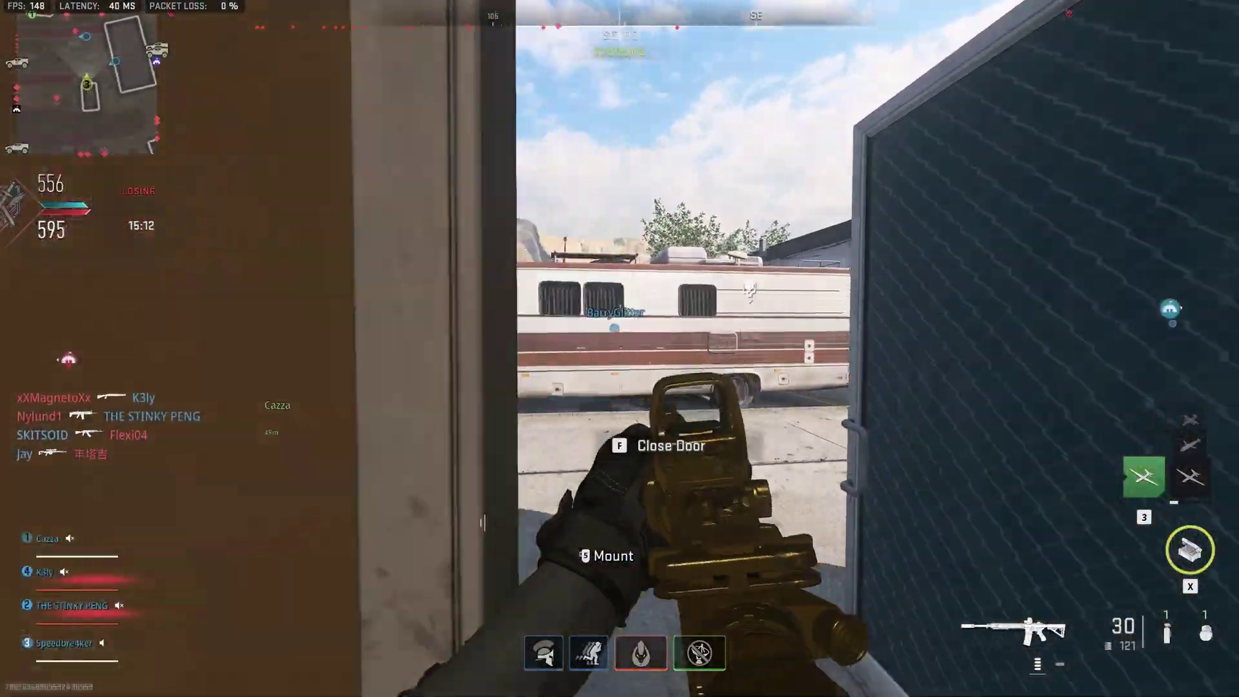
{"action": "key", "text": "w"}
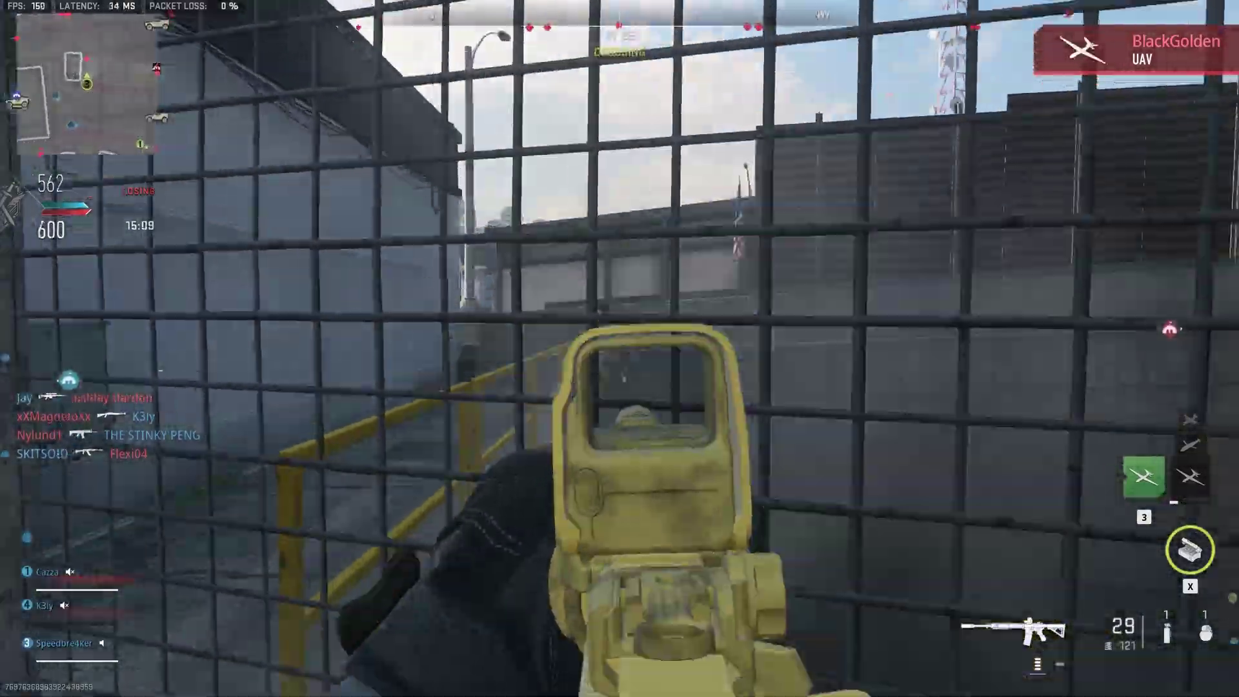
{"action": "left_click", "coordinate": [620, 348]}
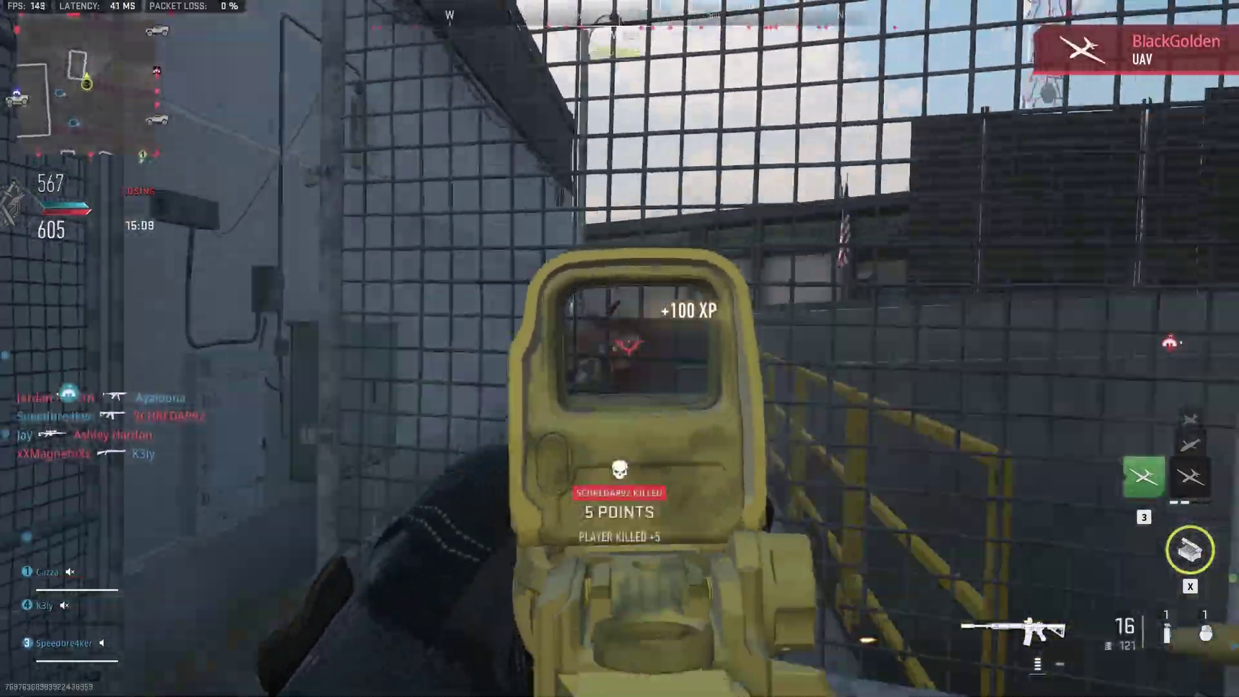
{"action": "key", "text": "w"}
{"action": "key", "text": "r"}
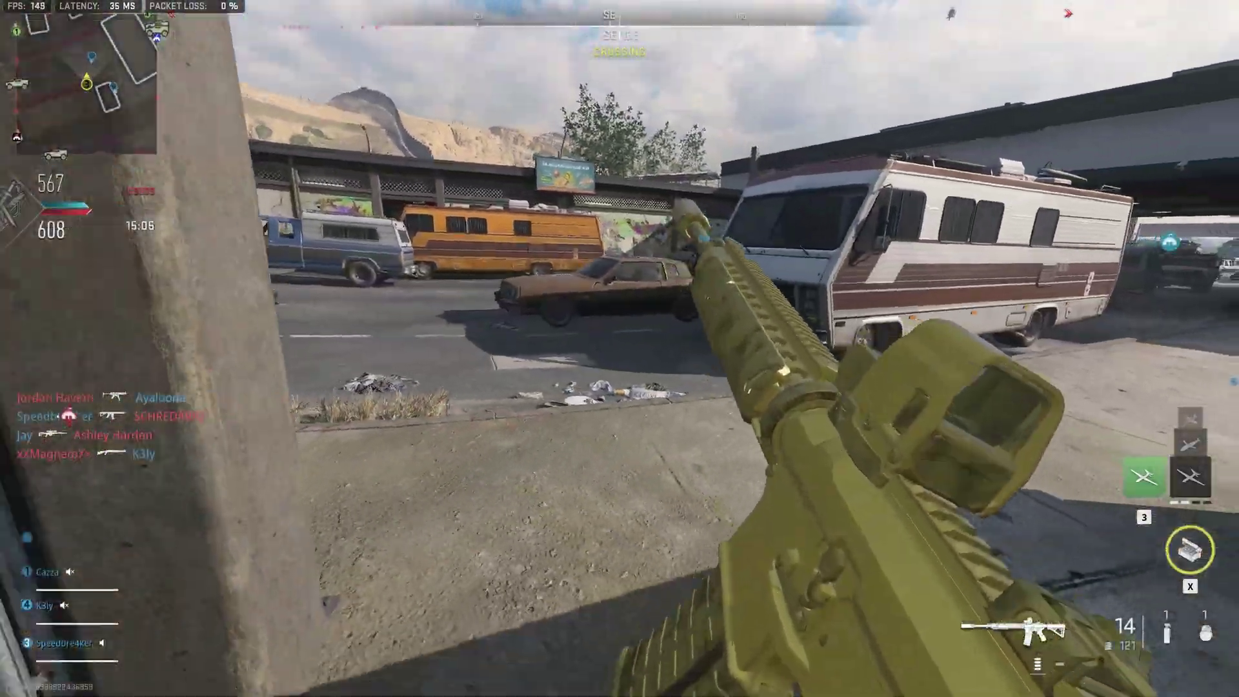
{"action": "key", "text": "w"}
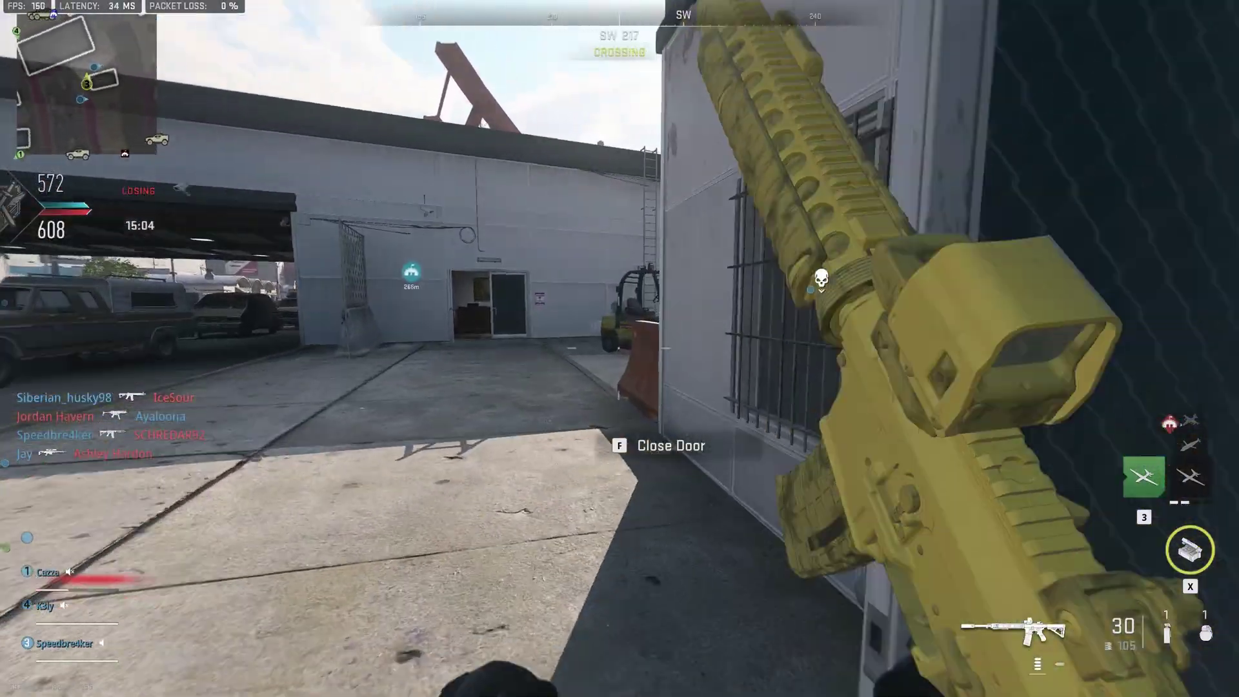
{"action": "right_click", "coordinate": [619, 348]}
{"action": "key", "text": "w"}
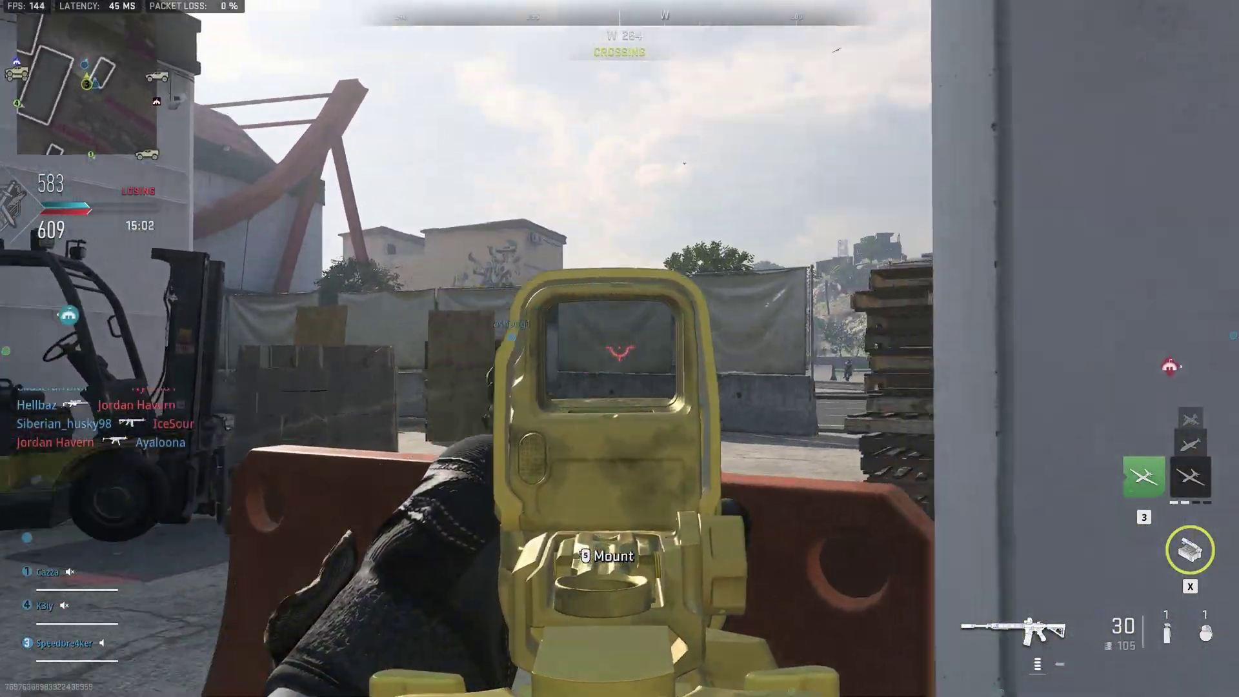